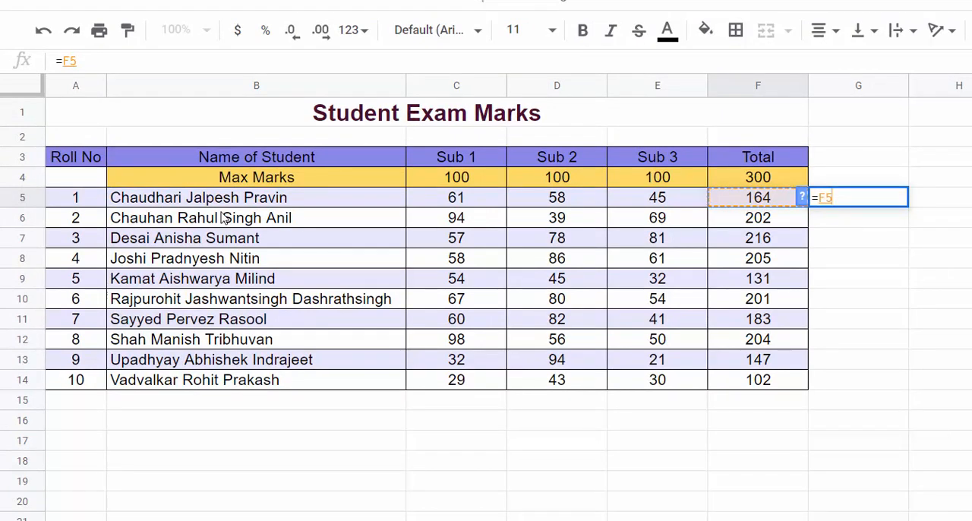
Step: Complete the formula in G5 as =F5/F4 and format the cell as a percentage
{"action": "type", "text": "/"}
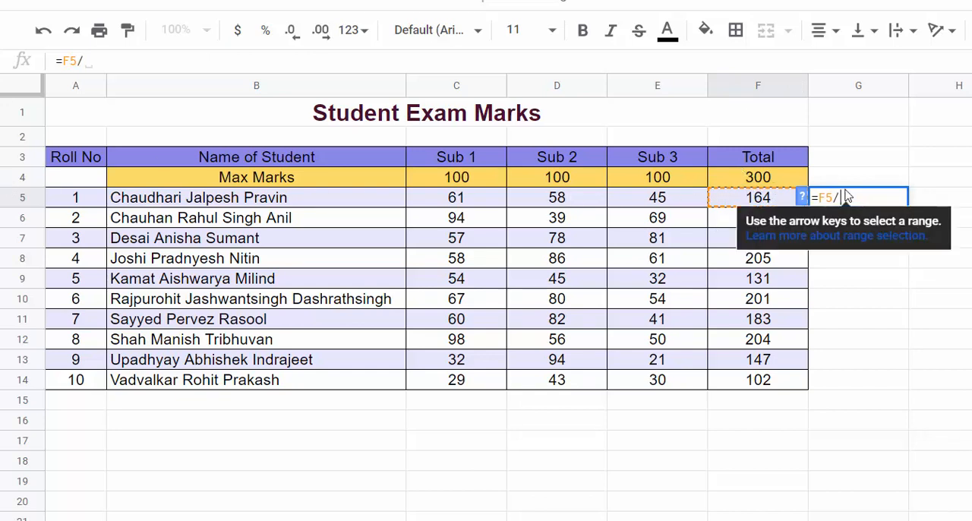
{"action": "left_click", "coordinate": [788, 180]}
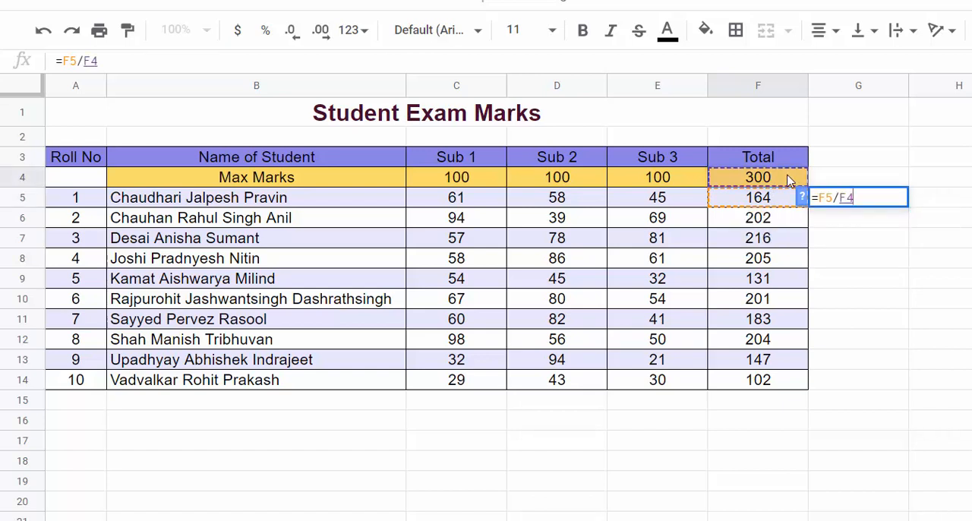
{"action": "key", "text": "Return"}
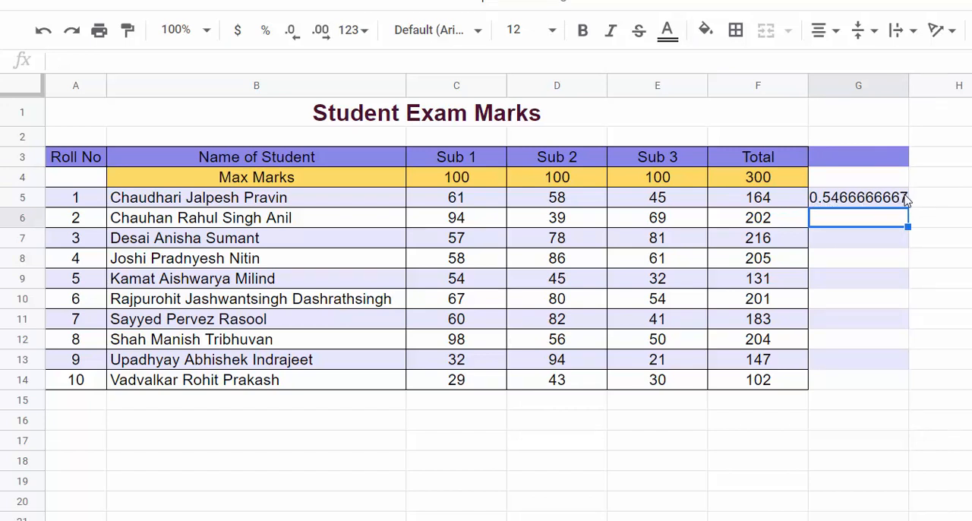
{"action": "left_click", "coordinate": [881, 199]}
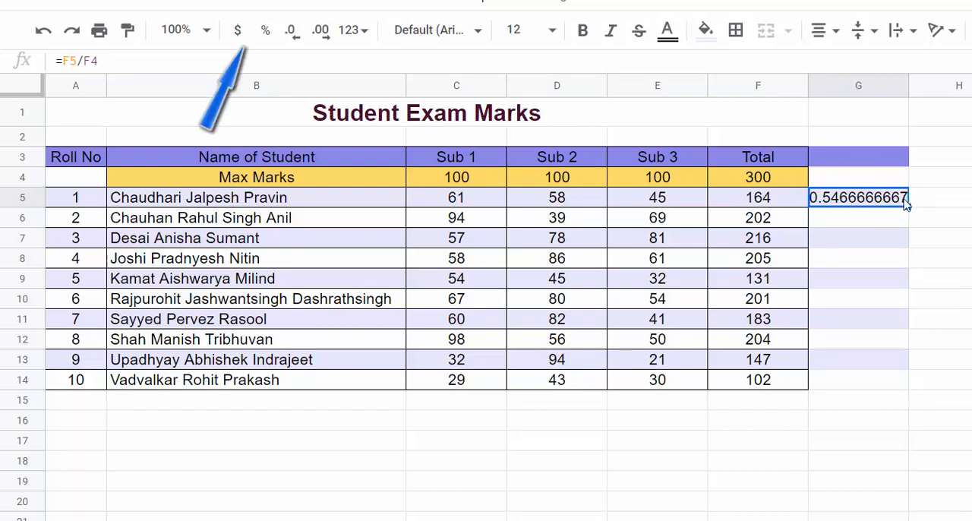
{"action": "left_click", "coordinate": [262, 32]}
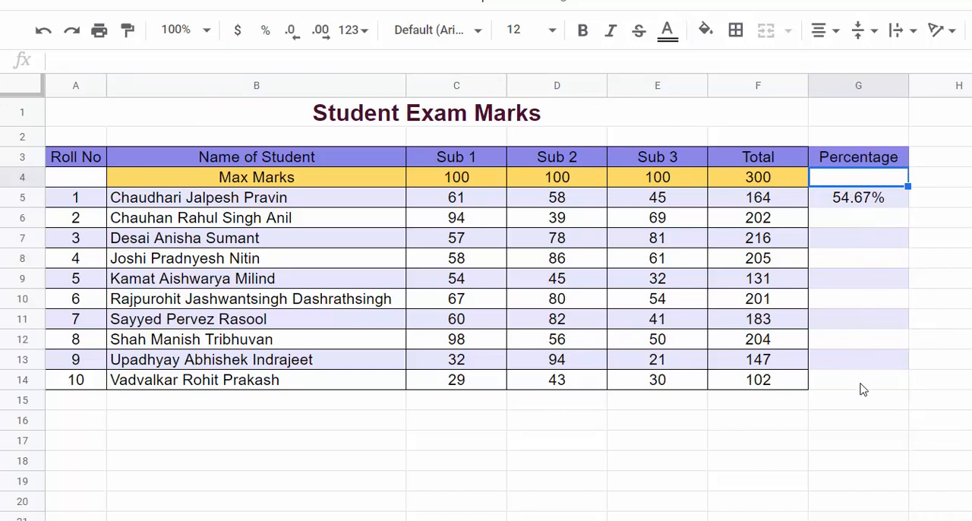
Step: Copy the G5 formula down the Percentage column through row 14 and inspect the copied formula in G6
{"action": "key", "text": "Down"}
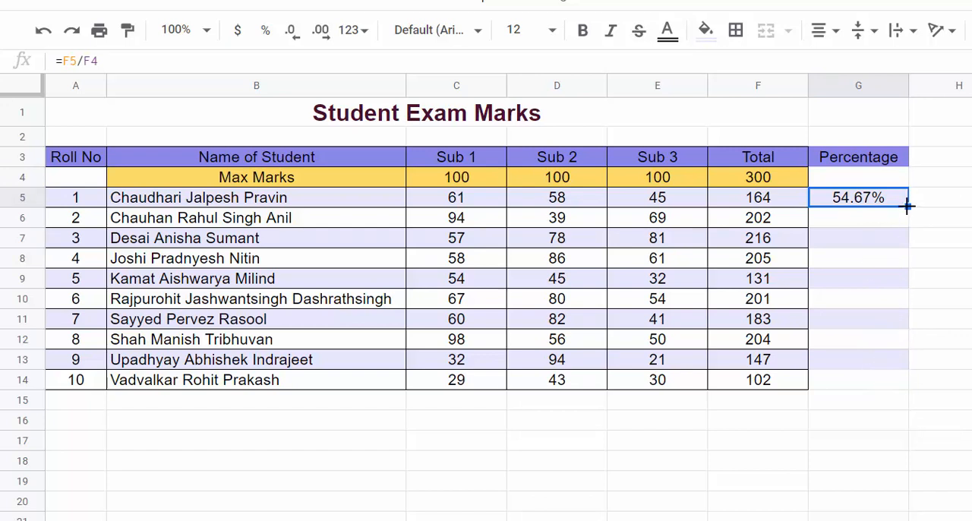
{"action": "double_click", "coordinate": [908, 205]}
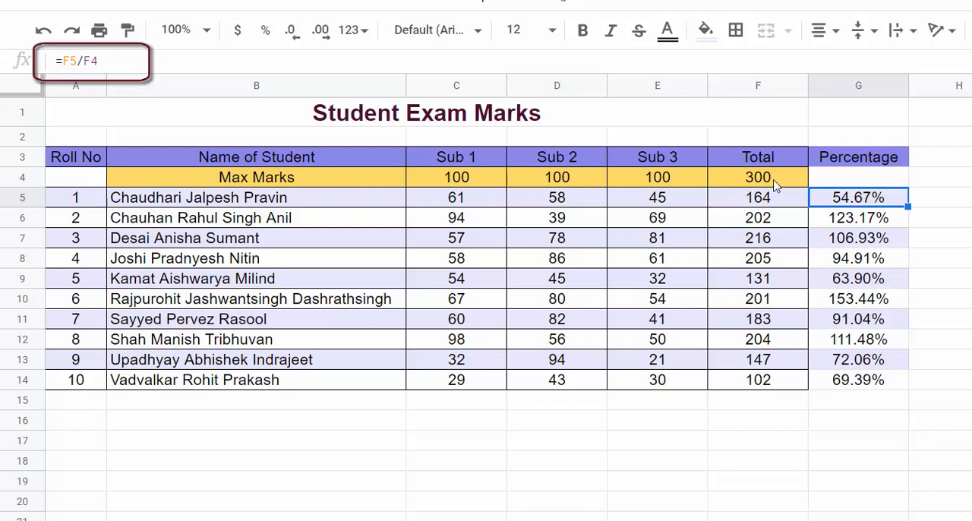
{"action": "left_click", "coordinate": [856, 225]}
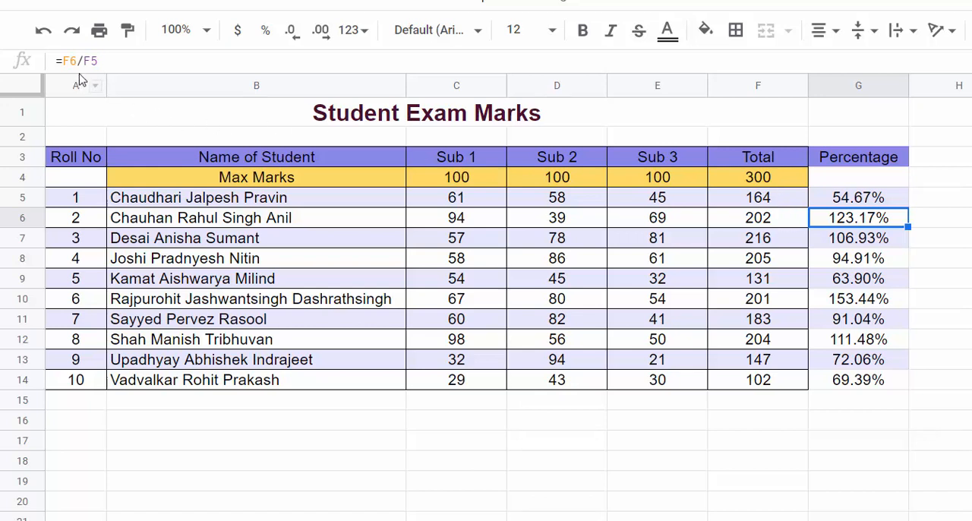
{"action": "left_click", "coordinate": [775, 183]}
Step: Change the G5 formula to =F5/F$4 so the maximum marks row is fixed
{"action": "left_click", "coordinate": [859, 199]}
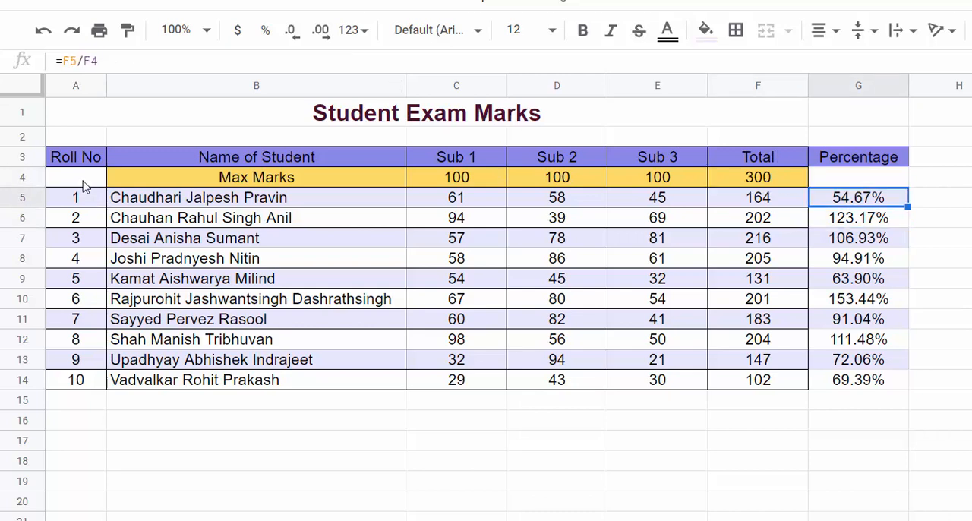
{"action": "left_click", "coordinate": [89, 66]}
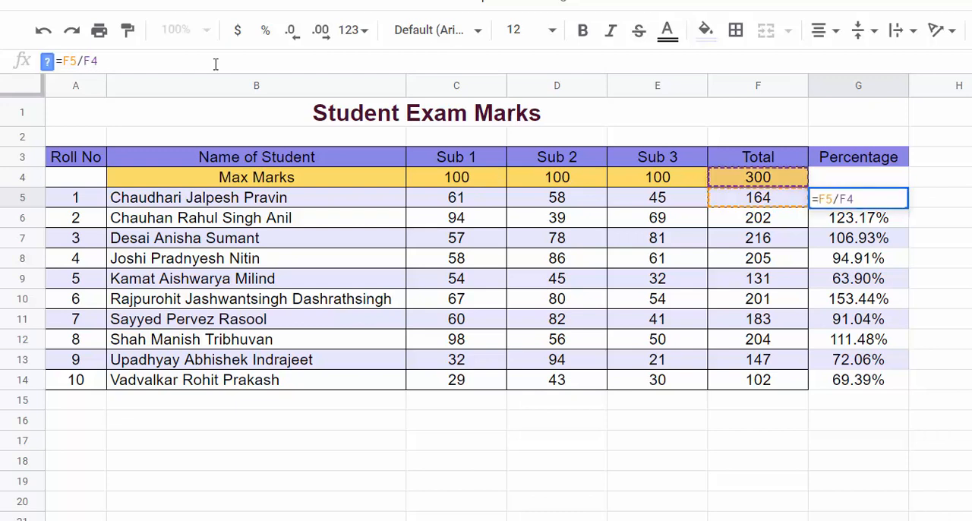
{"action": "type", "text": "$"}
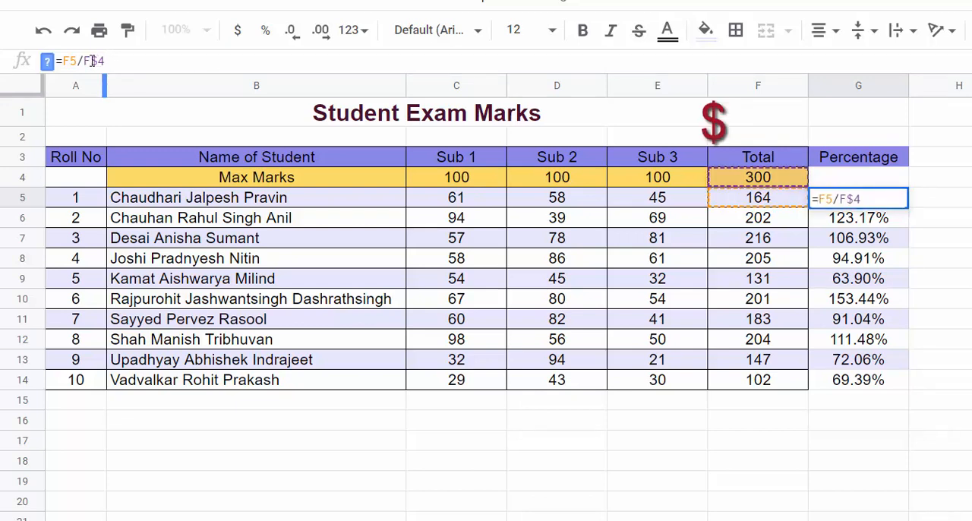
{"action": "left_click_drag", "start_coordinate": [91, 61], "coordinate": [107, 62]}
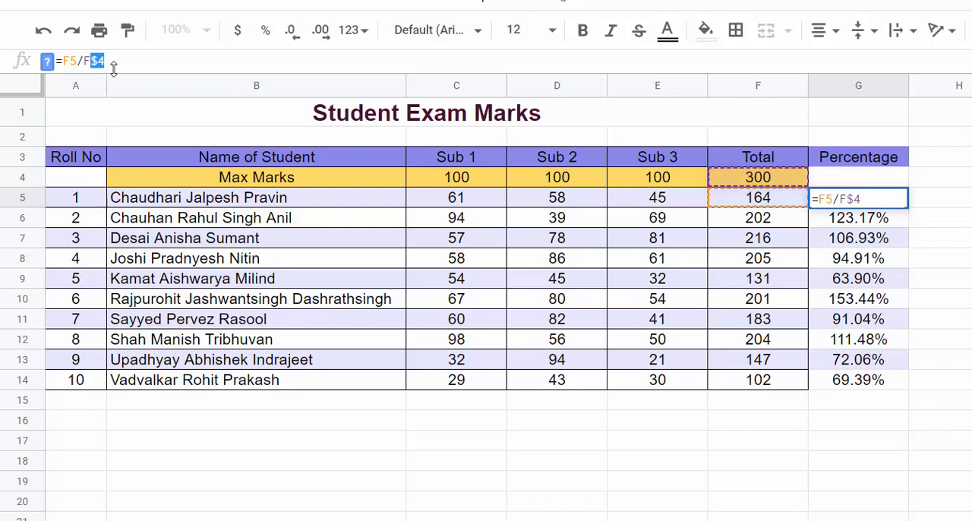
{"action": "left_click", "coordinate": [876, 200]}
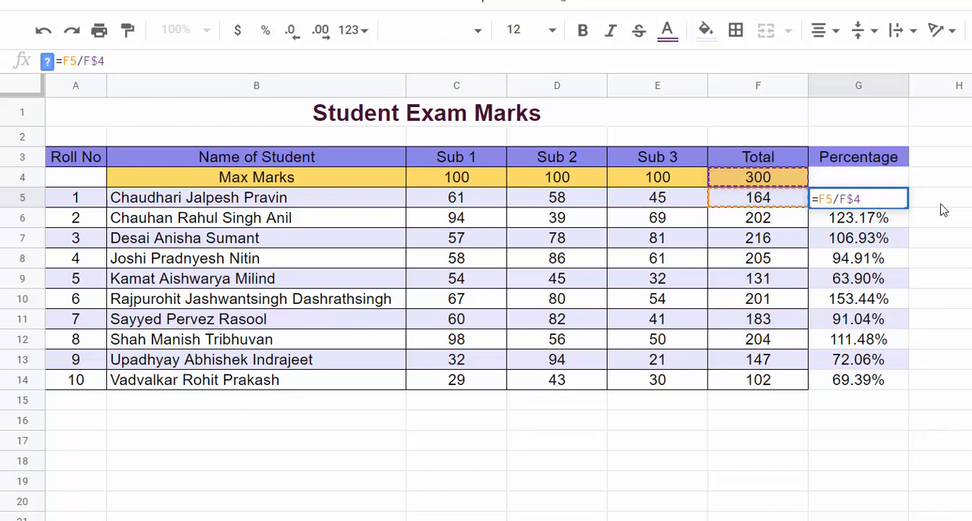
{"action": "key", "text": "Return"}
Step: Fill the G5 formula down the Percentage column for all students and clear the surplus entry in G15
{"action": "left_click", "coordinate": [904, 200]}
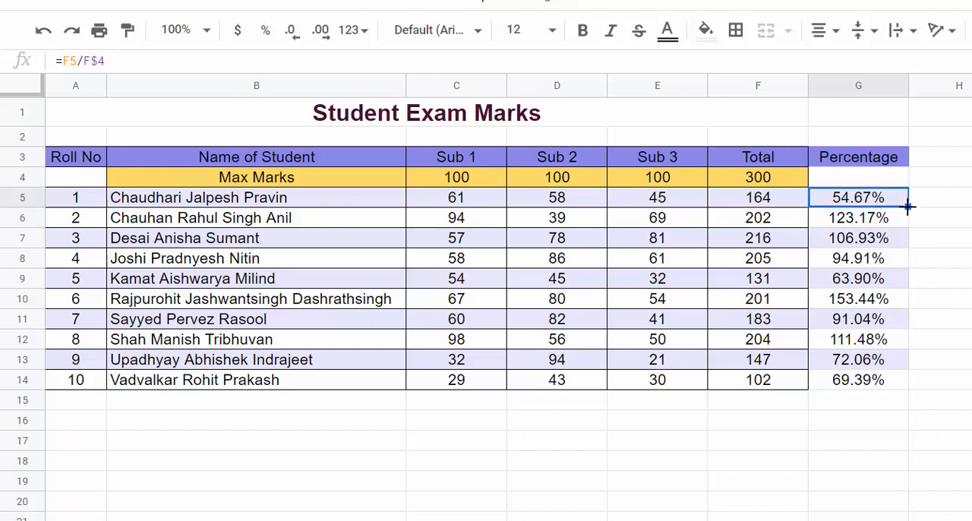
{"action": "left_click_drag", "start_coordinate": [908, 205], "coordinate": [909, 401]}
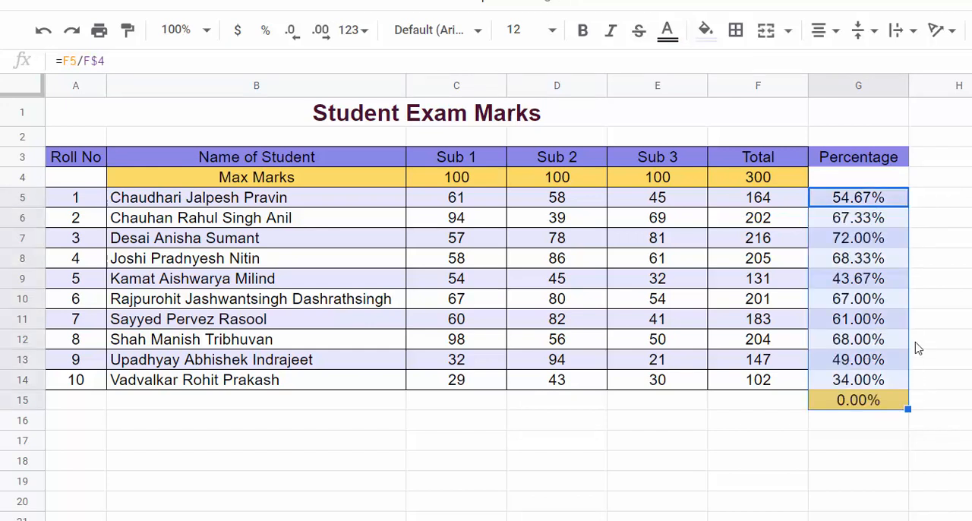
{"action": "left_click", "coordinate": [893, 401]}
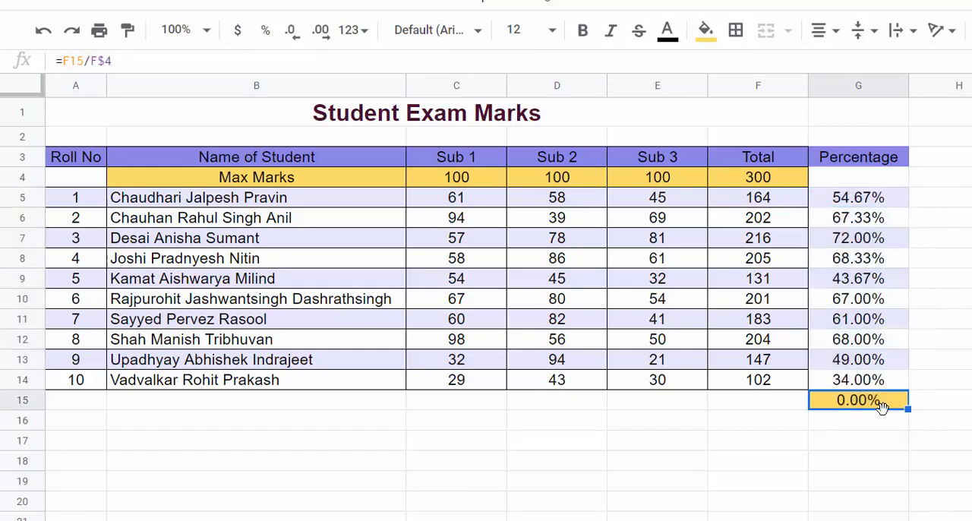
{"action": "key", "text": "Delete"}
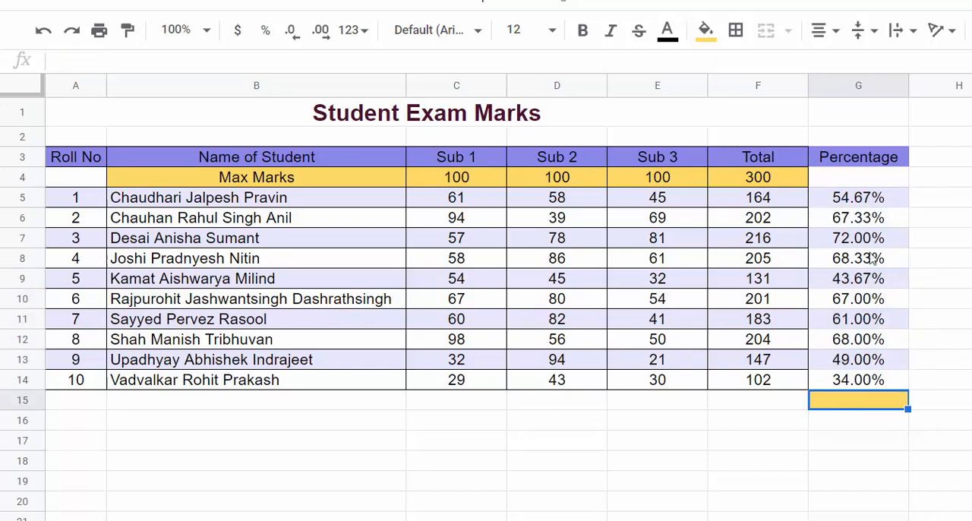
Step: Check the copied formulas in G6 and G9, and narrow column G to fit the Percentage heading
{"action": "left_click", "coordinate": [882, 221]}
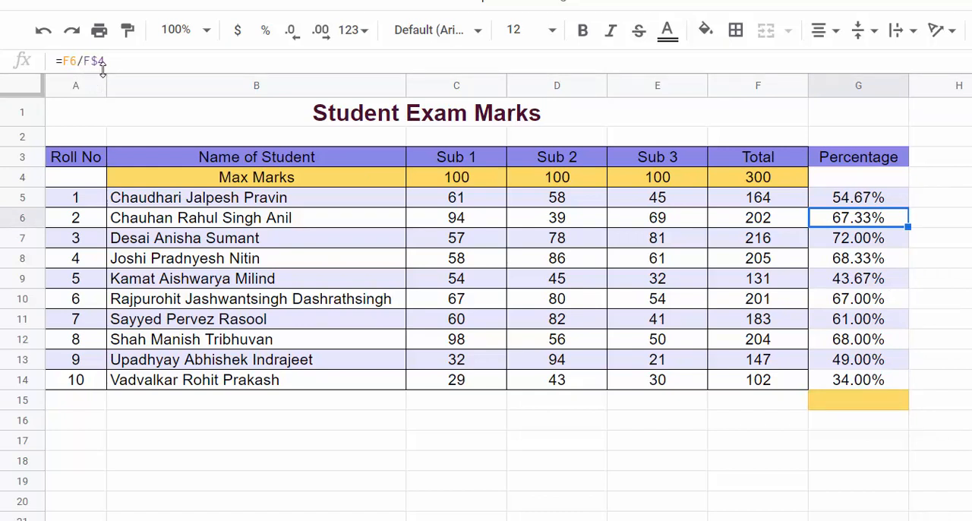
{"action": "left_click", "coordinate": [851, 274]}
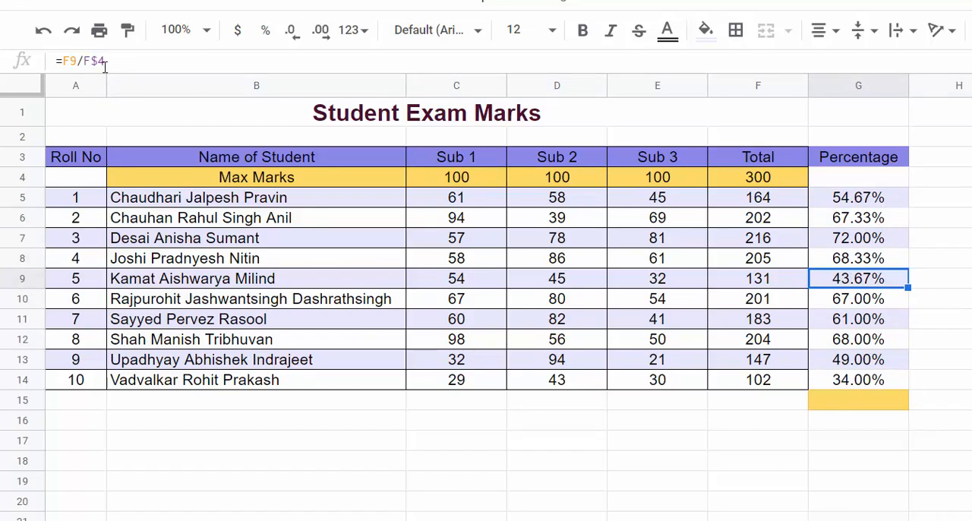
{"action": "left_click_drag", "start_coordinate": [909, 85], "coordinate": [888, 82]}
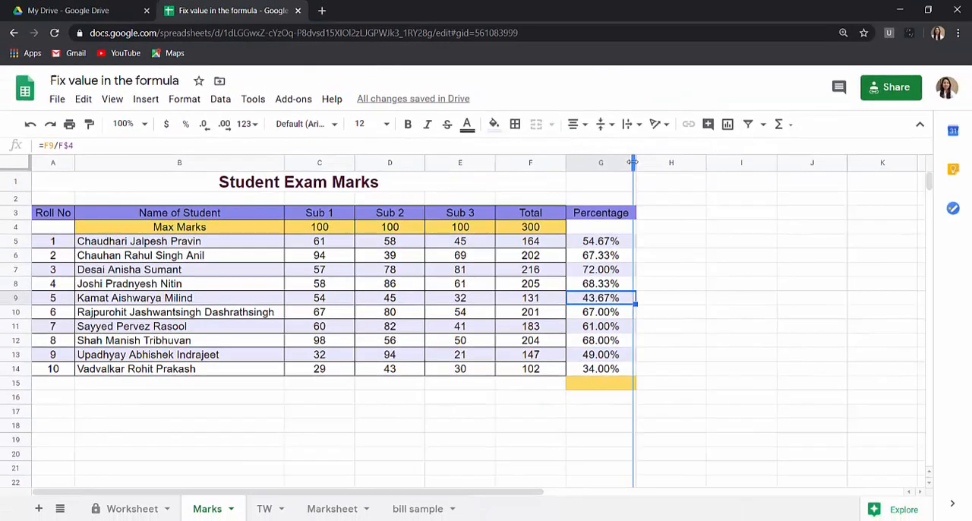
{"action": "left_click_drag", "start_coordinate": [621, 161], "coordinate": [622, 161]}
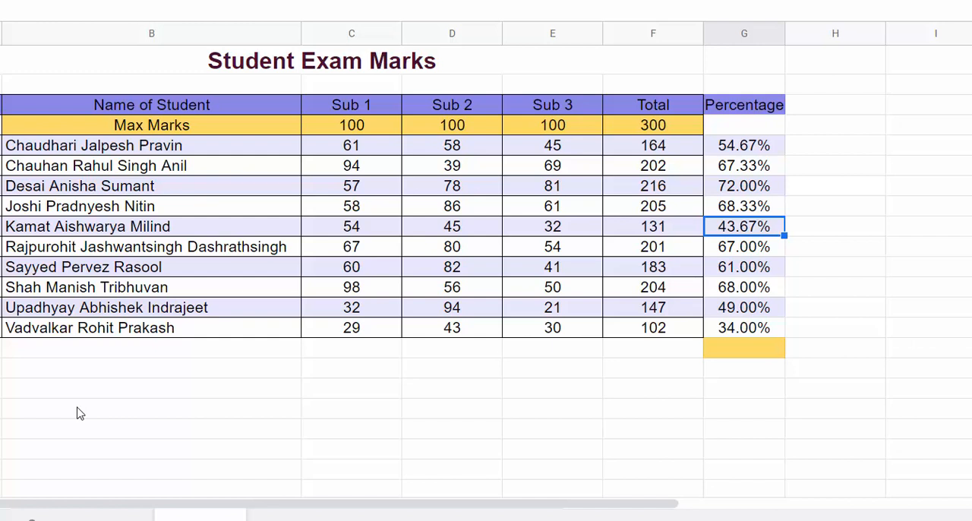
Step: Add the label "For conversion" in B18 and the value 10 beside it in C18
{"action": "left_click", "coordinate": [80, 411]}
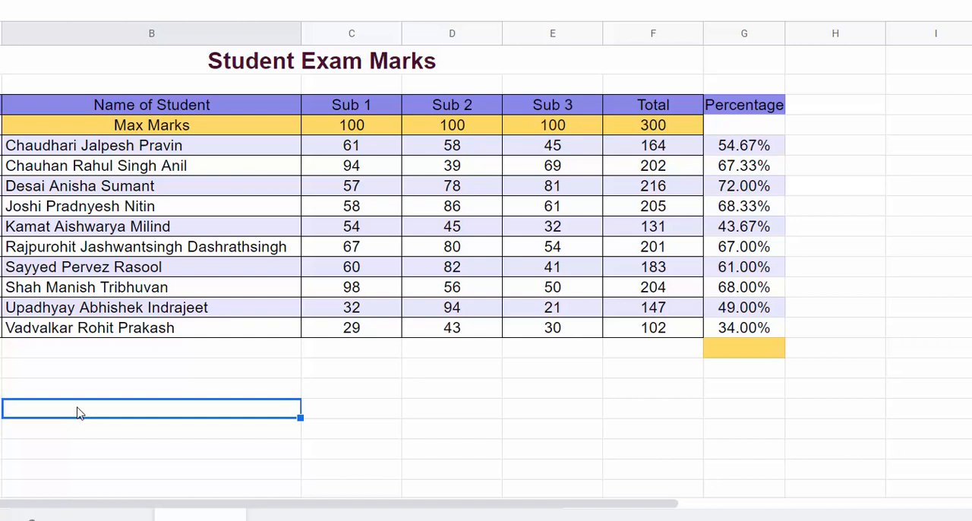
{"action": "type", "text": "For "}
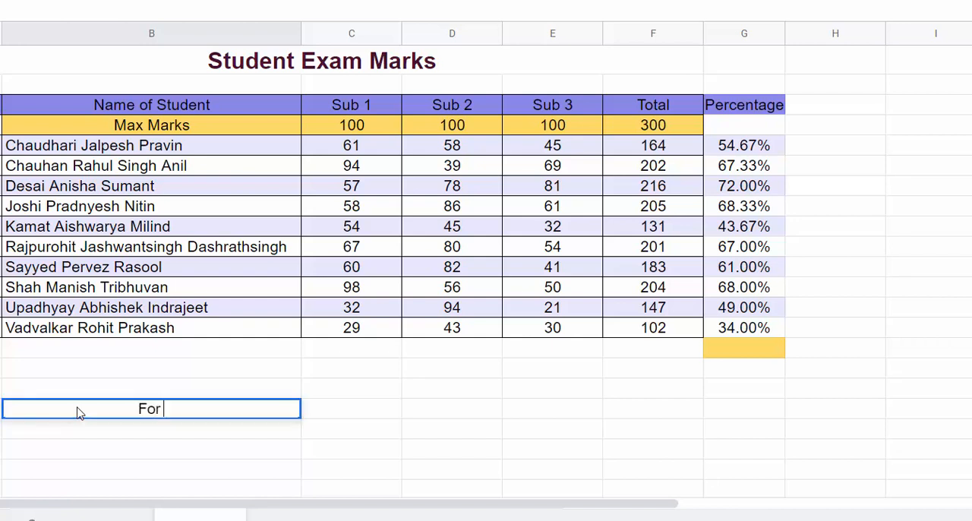
{"action": "type", "text": "conversu"}
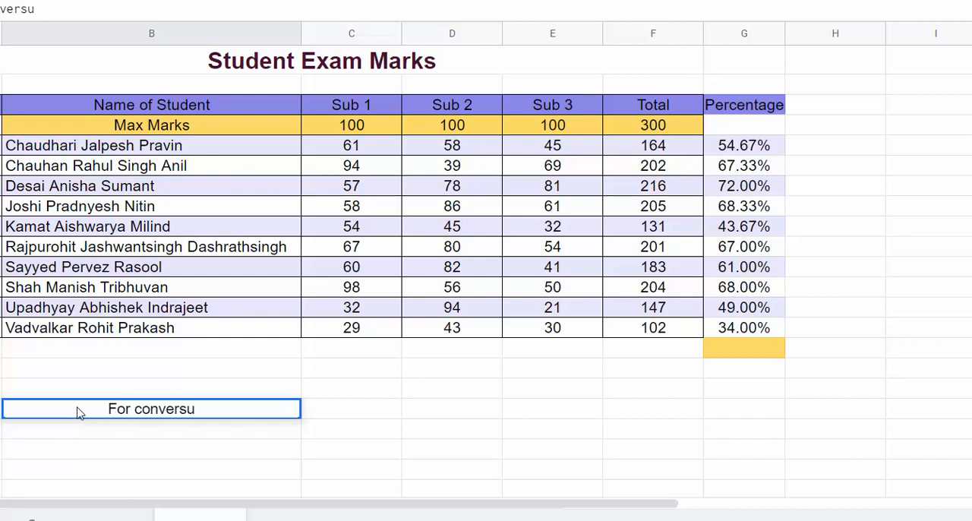
{"action": "key", "text": "BackSpace"}
{"action": "type", "text": "ion"}
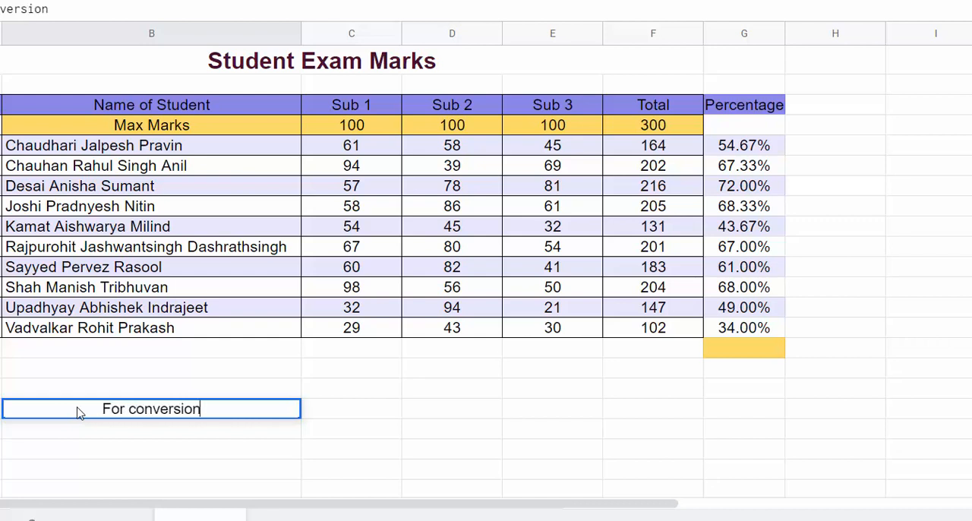
{"action": "key", "text": "Tab"}
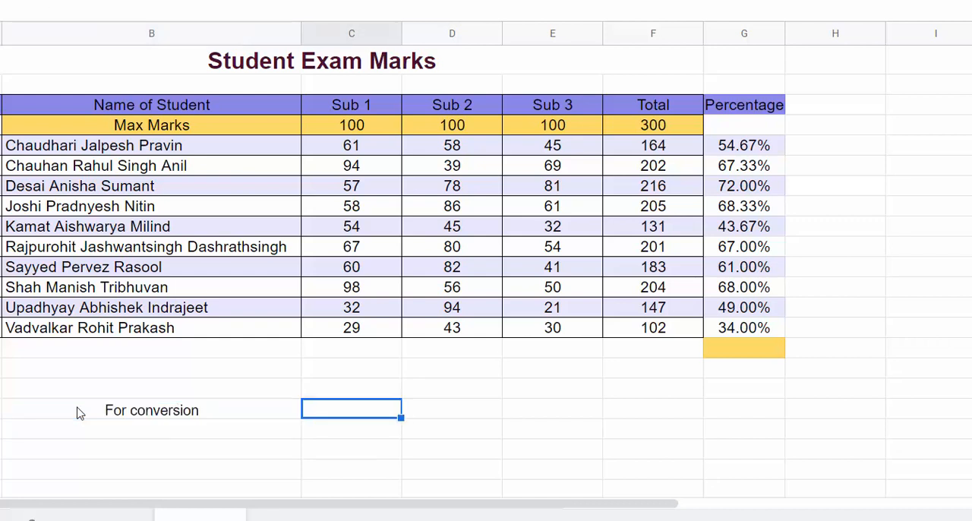
{"action": "type", "text": "10"}
Step: Enter the conversion formula =C5/C18 in H5 and head the column "Sub 1" in H3
{"action": "left_click", "coordinate": [820, 152]}
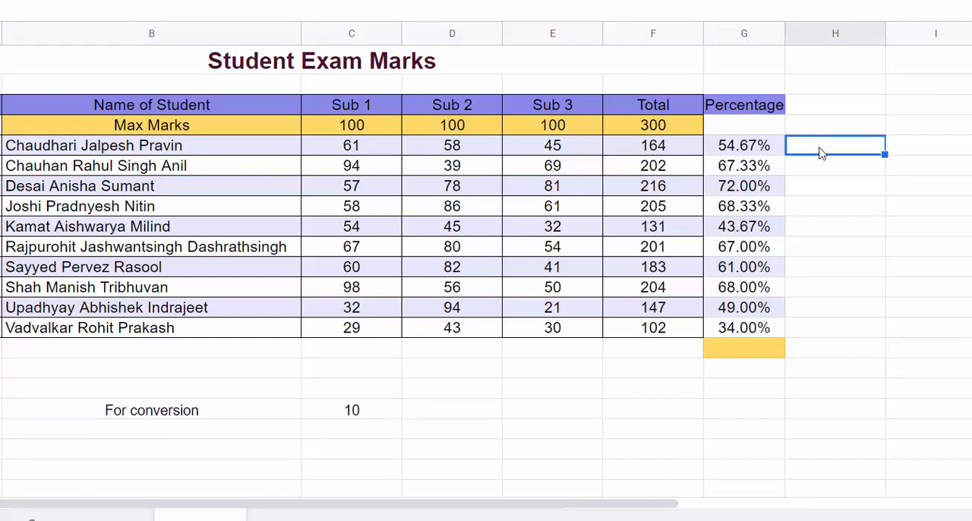
{"action": "type", "text": "="}
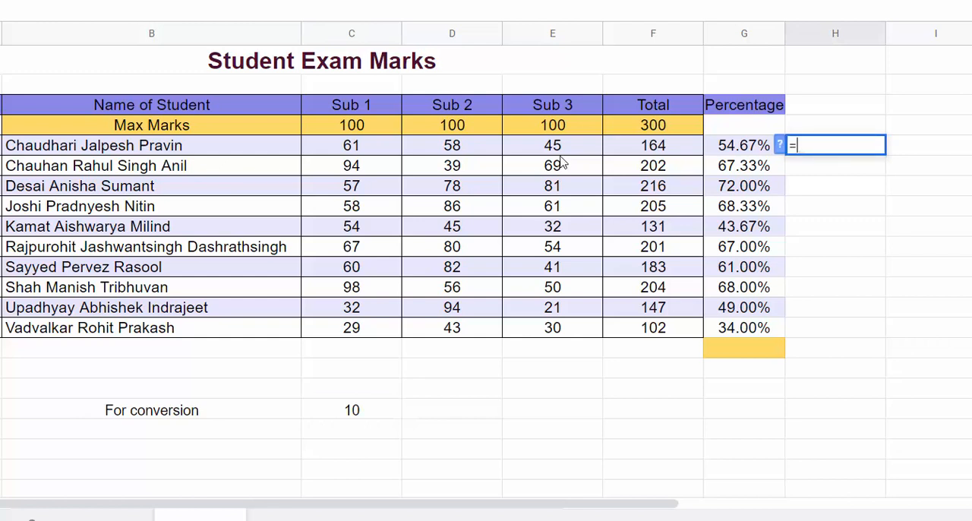
{"action": "left_click", "coordinate": [400, 147]}
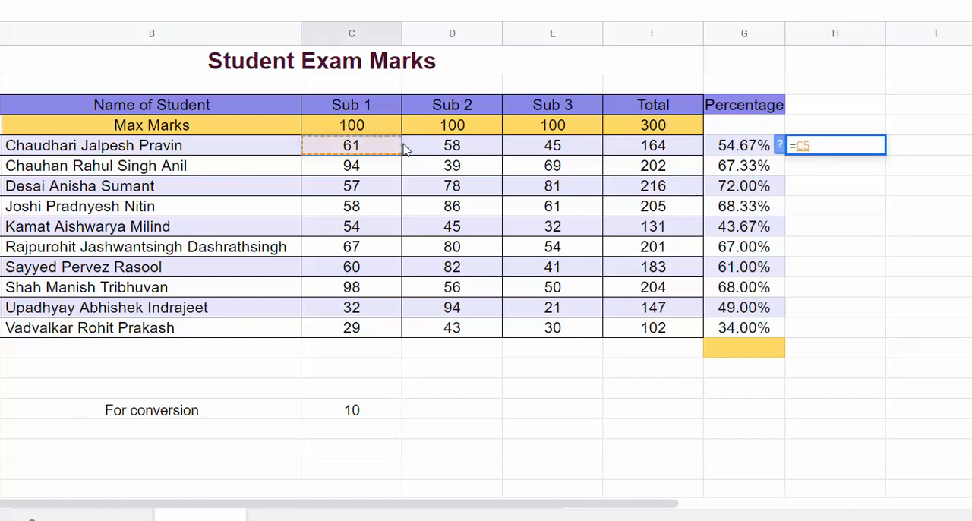
{"action": "type", "text": "/"}
{"action": "left_click", "coordinate": [338, 418]}
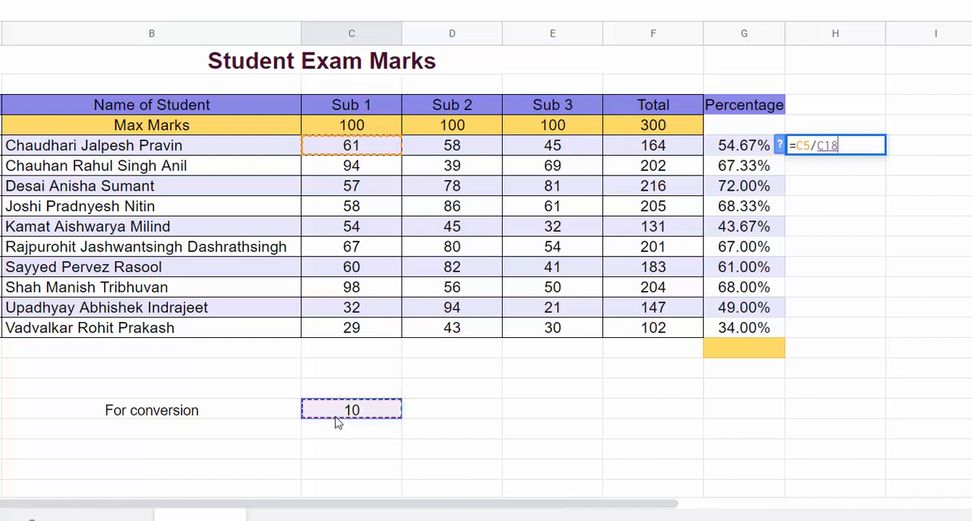
{"action": "key", "text": "Return"}
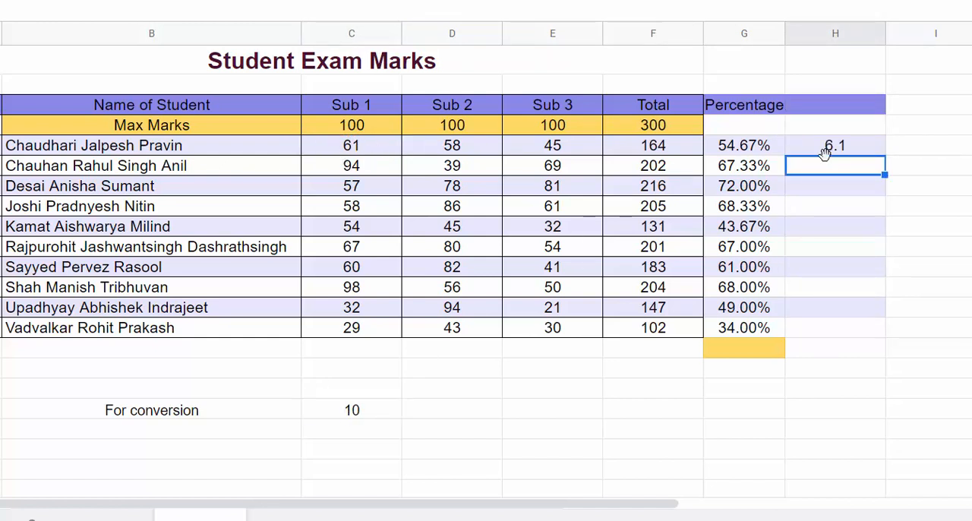
{"action": "left_click", "coordinate": [840, 106]}
{"action": "type", "text": "Sub 1"}
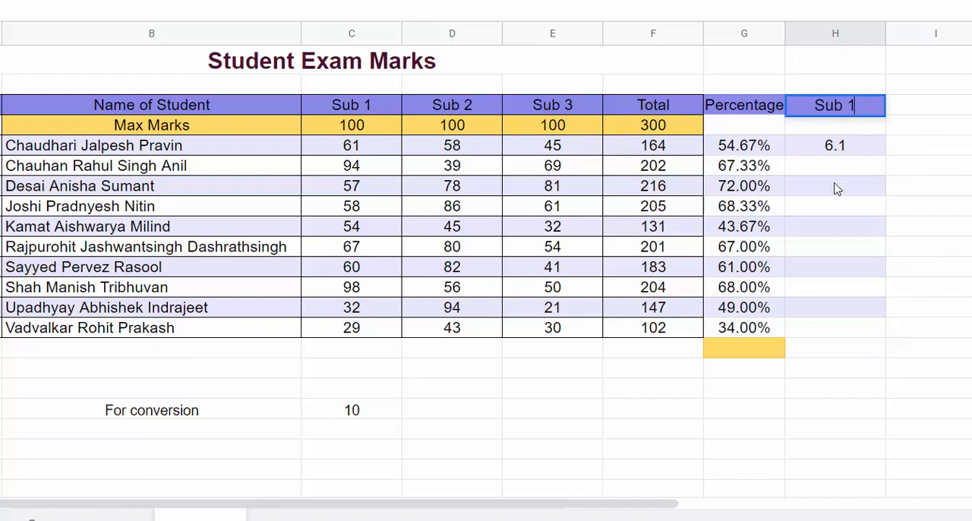
Step: Copy the Sub 1 conversion formula from H5 down to H6
{"action": "left_click", "coordinate": [834, 146]}
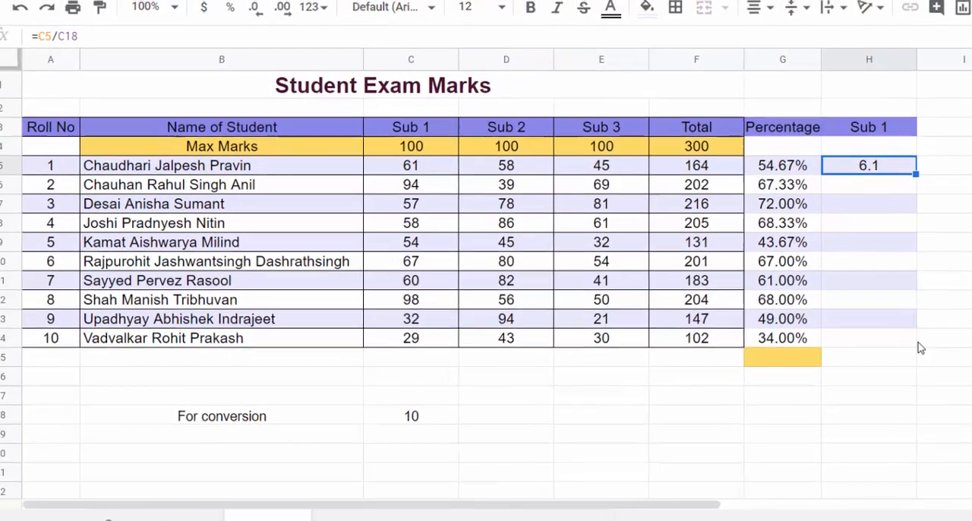
{"action": "left_click", "coordinate": [837, 169]}
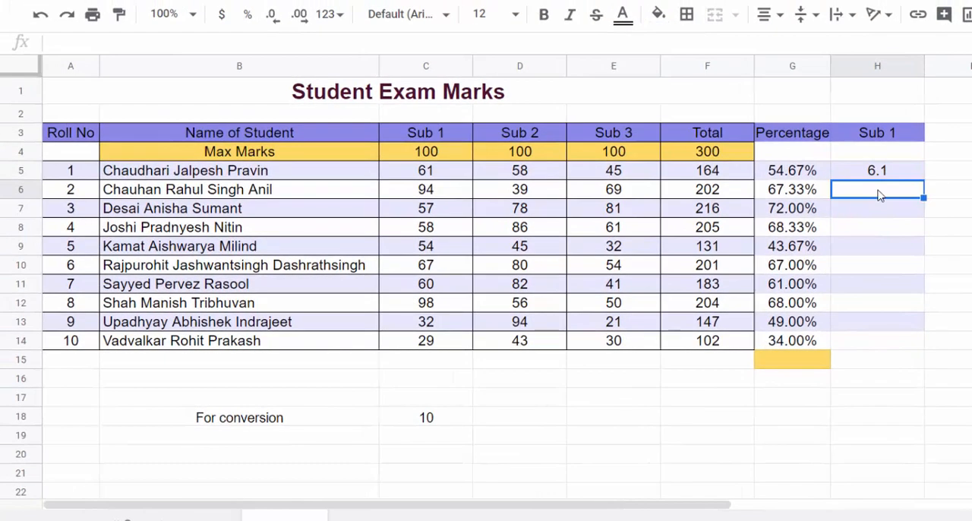
{"action": "left_click", "coordinate": [879, 175]}
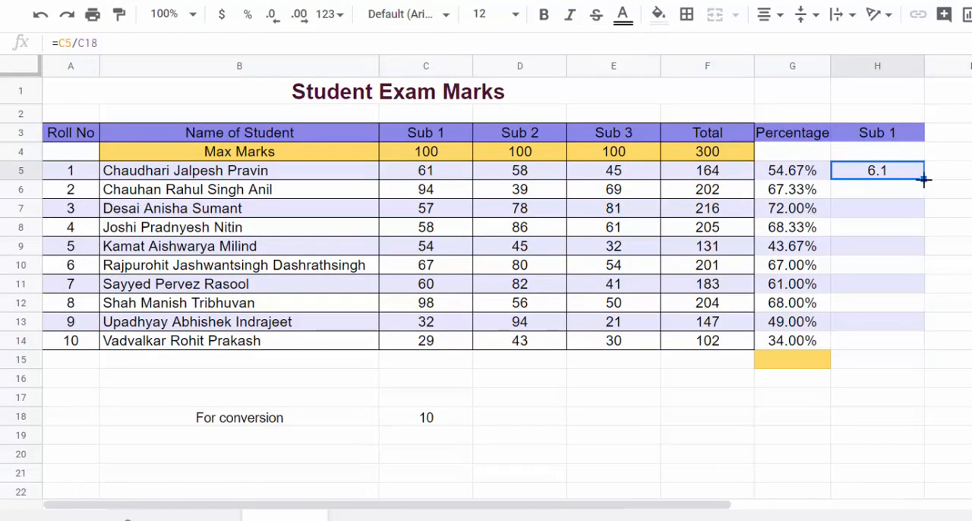
{"action": "left_click_drag", "start_coordinate": [923, 180], "coordinate": [926, 198]}
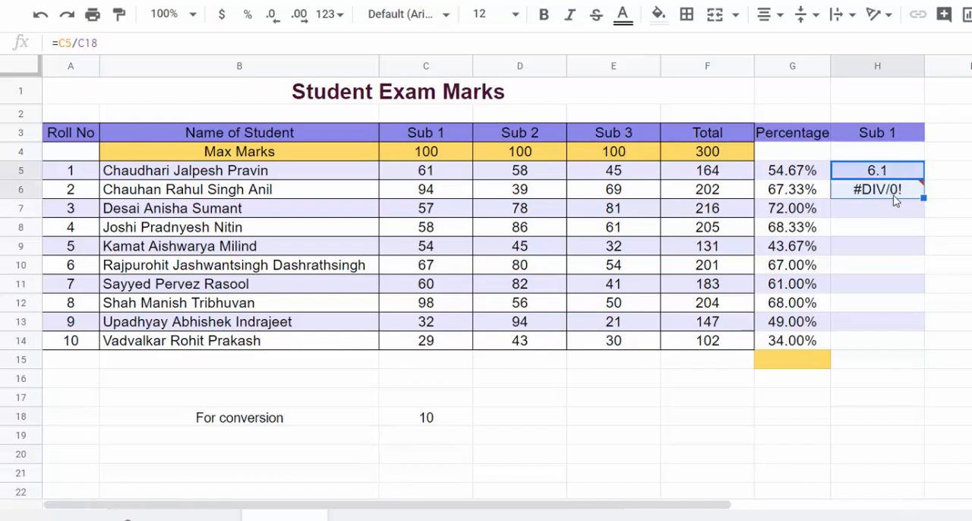
Step: Change the H5 formula to =C5/C$18 and copy it down the Sub 1 column to H14
{"action": "left_click", "coordinate": [84, 44]}
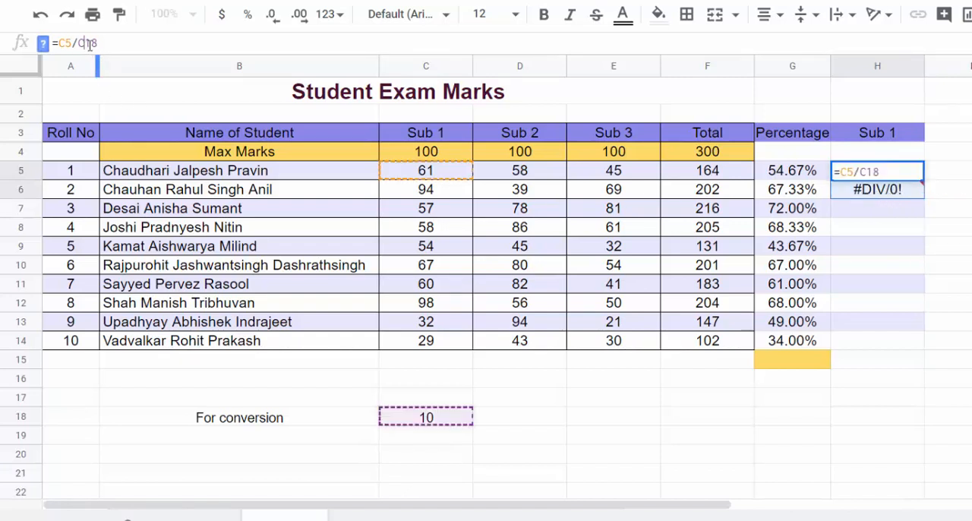
{"action": "type", "text": "$"}
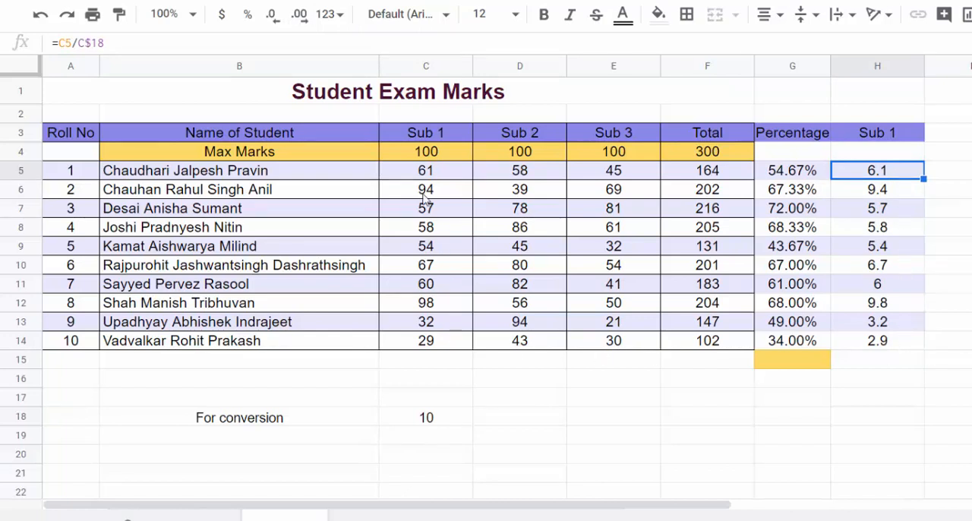
Step: Extend the Sub 1 heading from H3 into Sub 2 and Sub 3 in I3:J3, and copy the H5 formula across to I5
{"action": "left_click", "coordinate": [906, 136]}
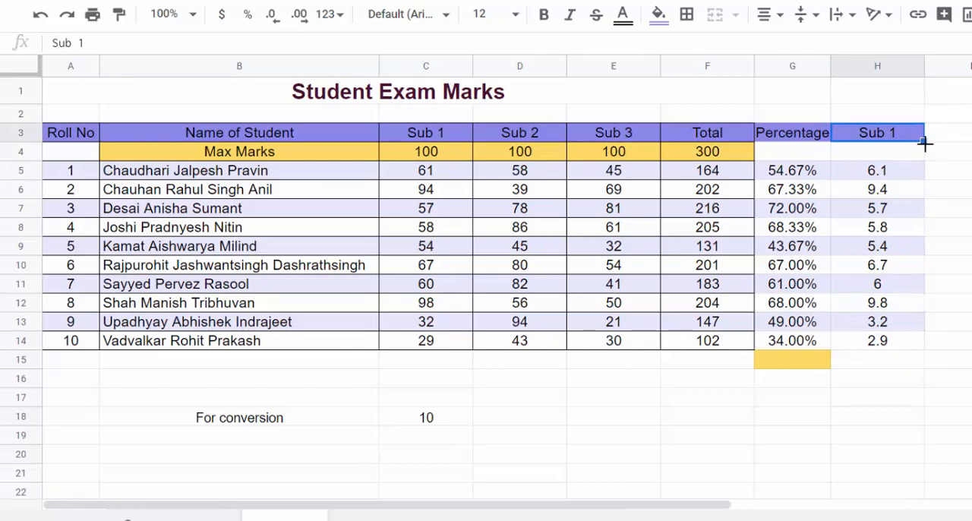
{"action": "left_click_drag", "start_coordinate": [924, 145], "coordinate": [964, 150]}
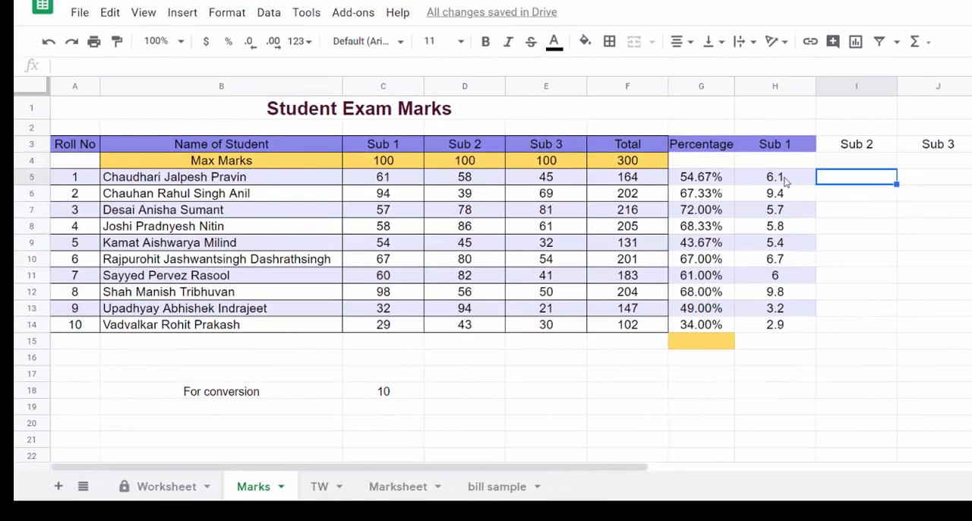
{"action": "left_click", "coordinate": [786, 180]}
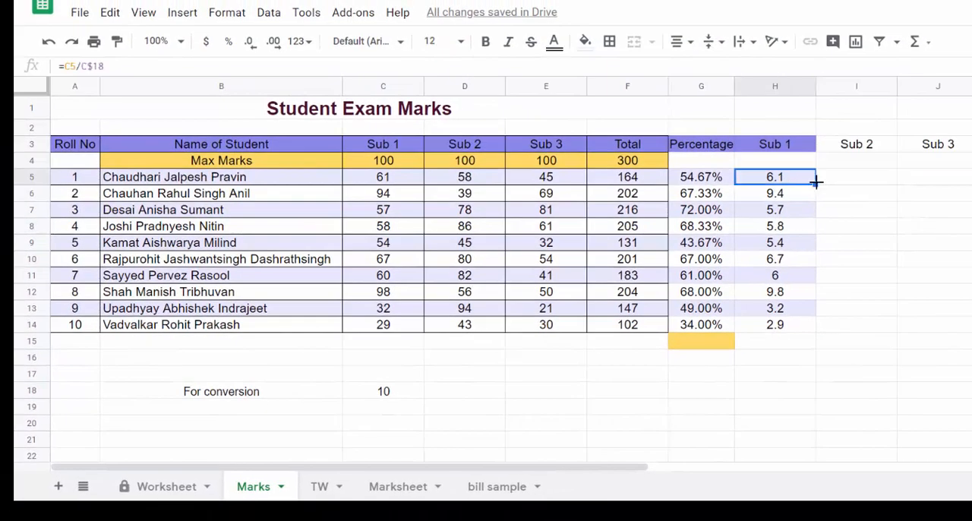
{"action": "left_click_drag", "start_coordinate": [816, 181], "coordinate": [850, 182]}
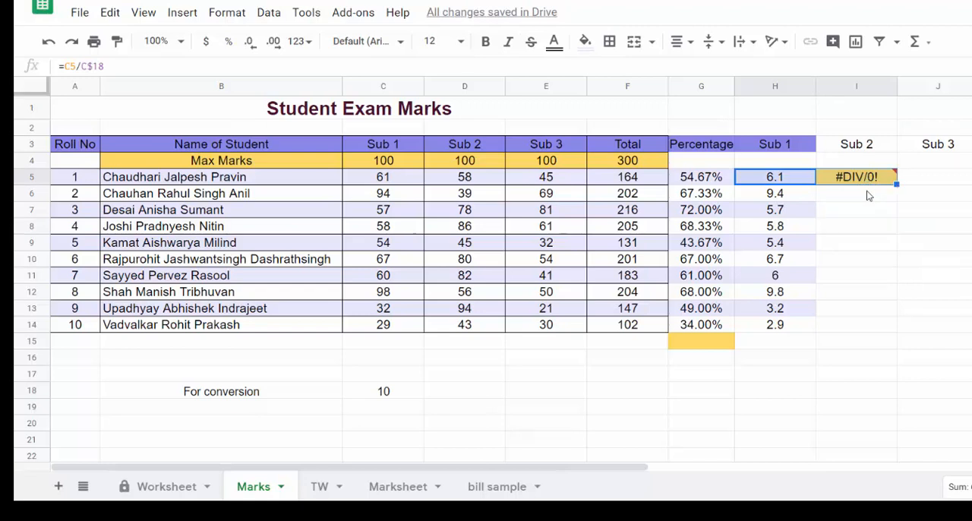
Step: Compare the cell references in the H5 formula with those in its copy in I5
{"action": "left_click", "coordinate": [772, 178]}
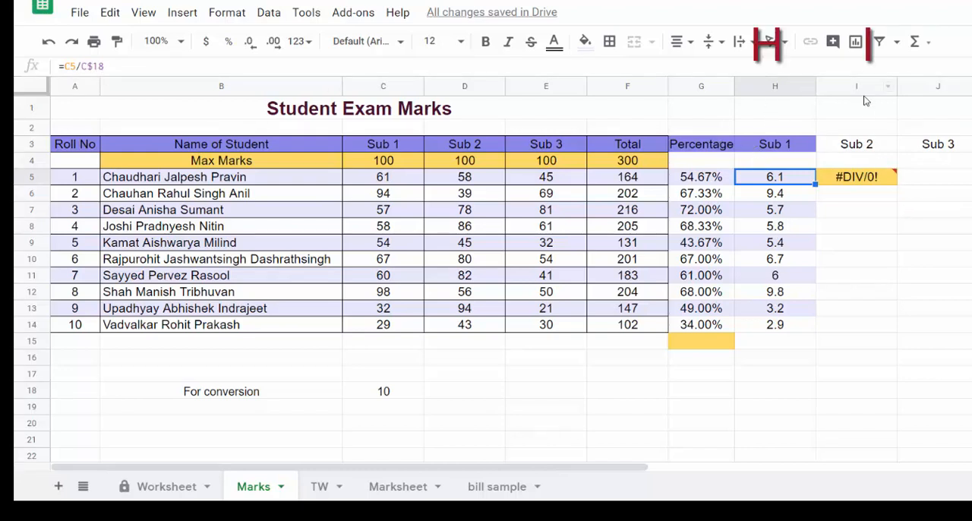
{"action": "left_click", "coordinate": [875, 183]}
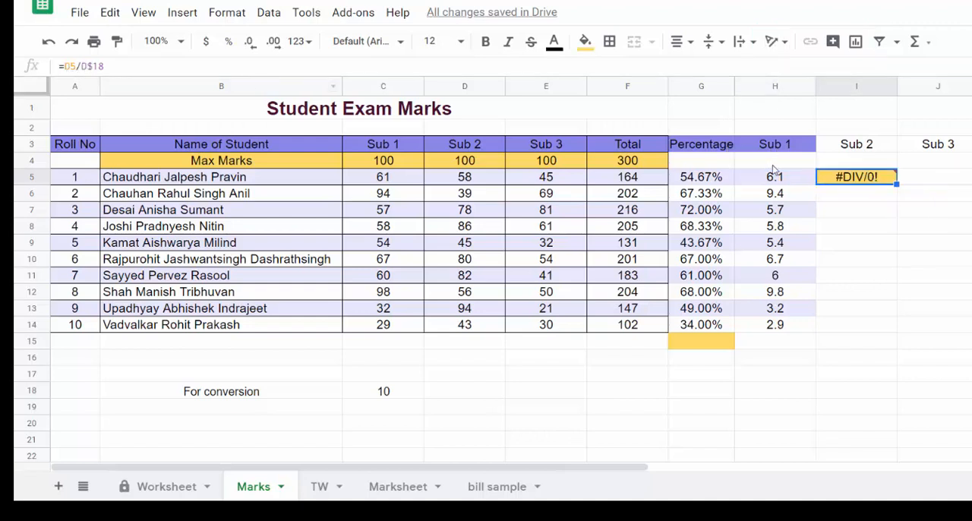
{"action": "left_click", "coordinate": [780, 182]}
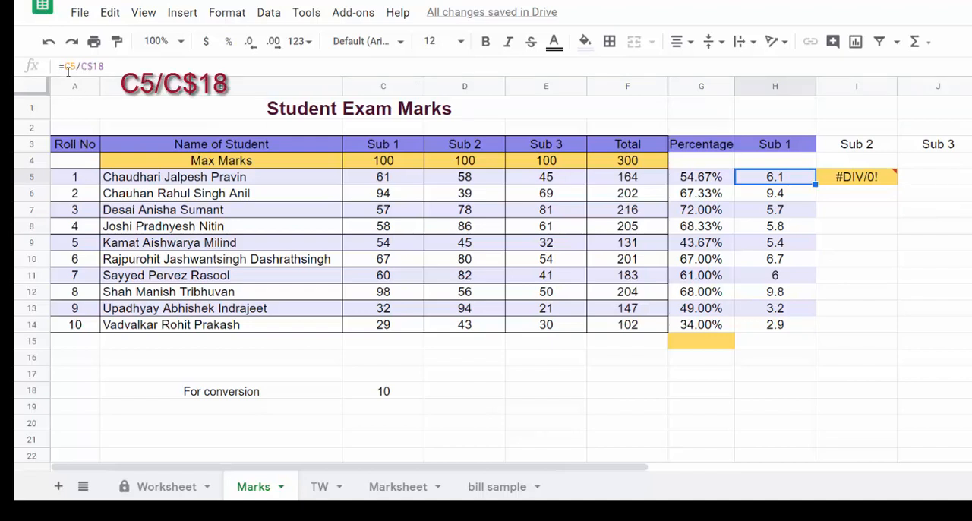
{"action": "left_click", "coordinate": [836, 177]}
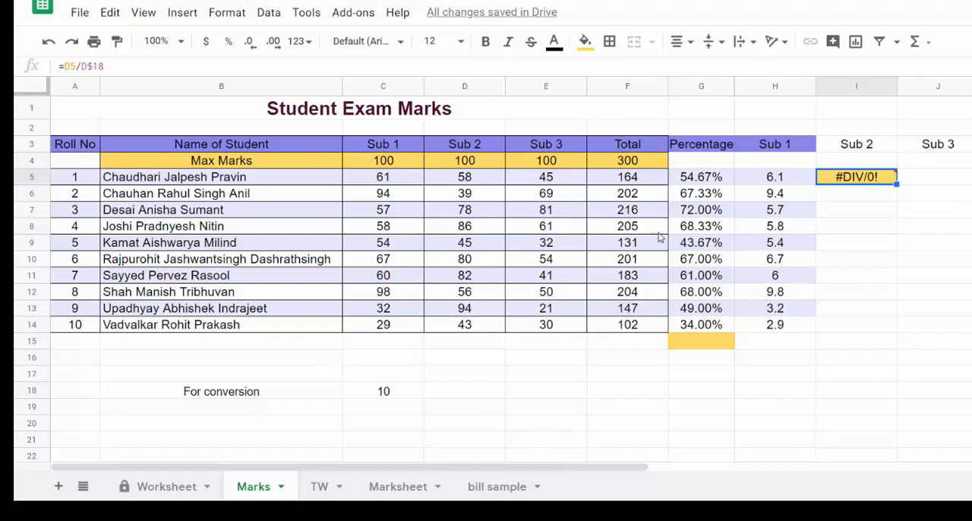
Step: Fix both column and row of the divisor in H5 as =C5/$C$18 and copy the formula across to I5
{"action": "left_click", "coordinate": [769, 183]}
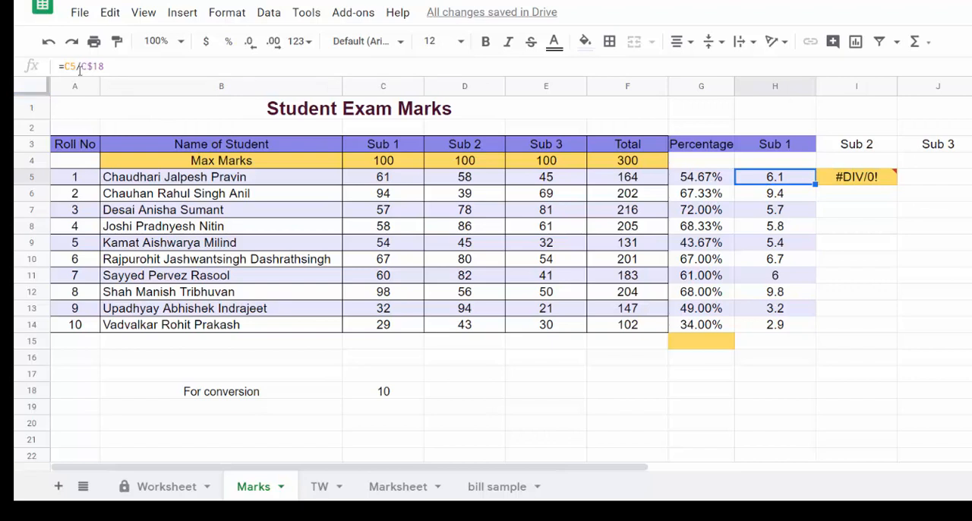
{"action": "left_click", "coordinate": [108, 67]}
{"action": "type", "text": "$"}
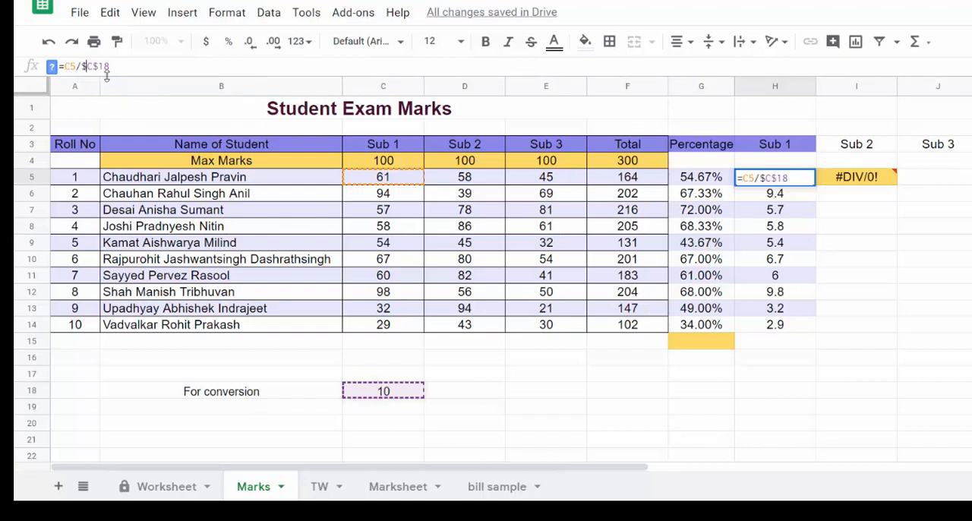
{"action": "key", "text": "Return"}
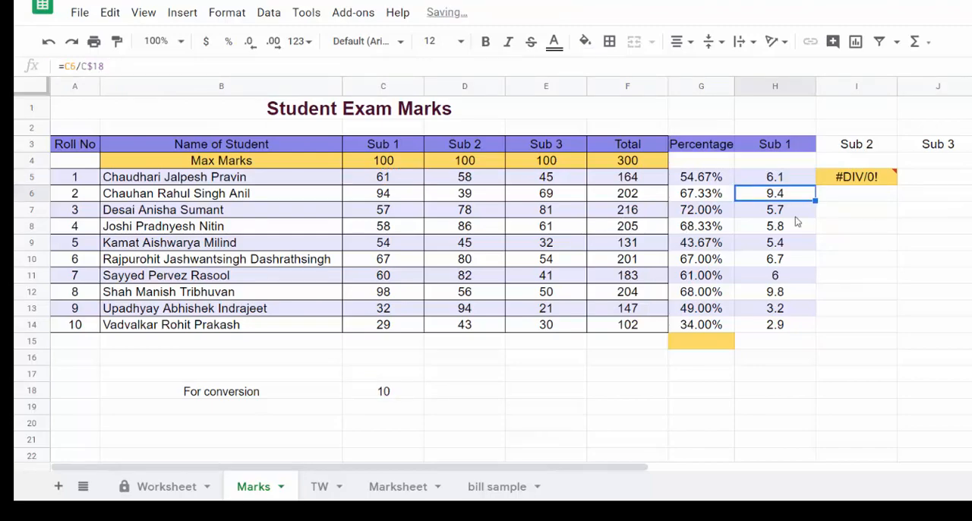
{"action": "left_click", "coordinate": [800, 182]}
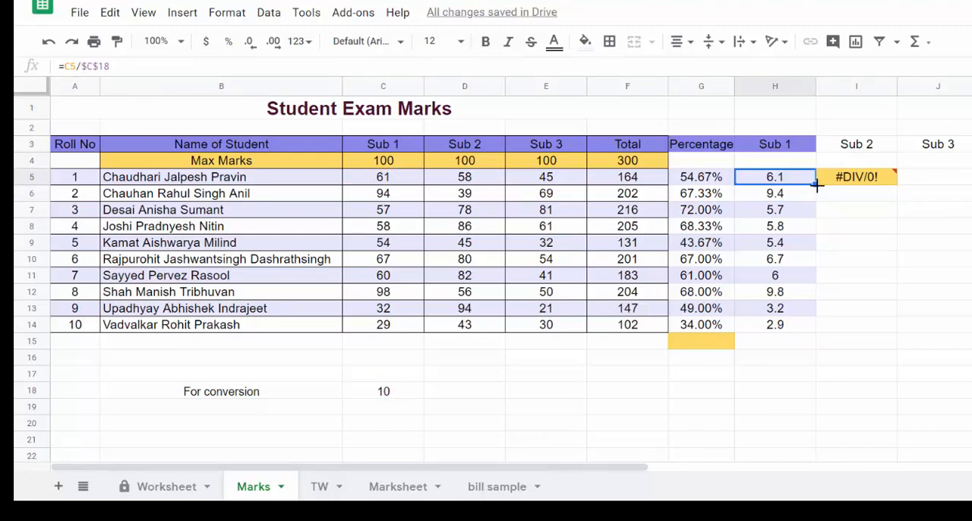
{"action": "left_click_drag", "start_coordinate": [817, 184], "coordinate": [874, 183]}
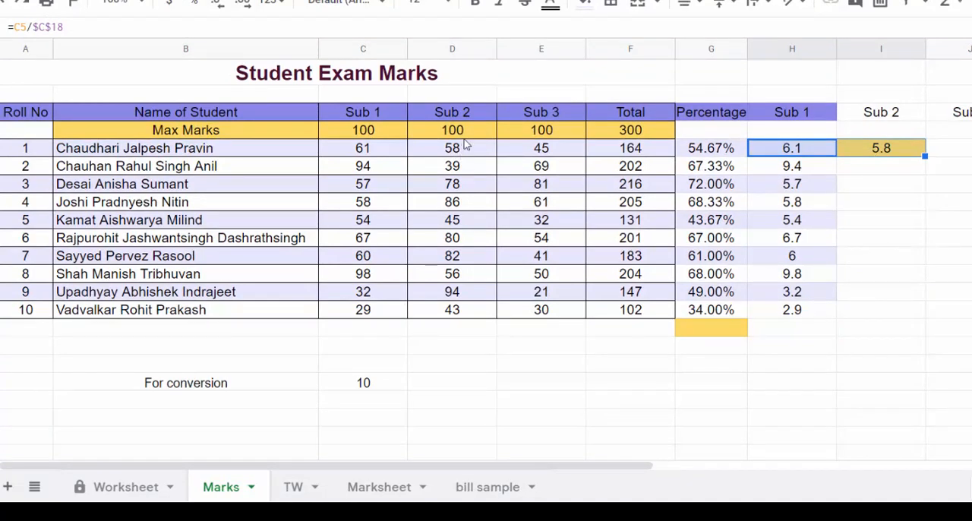
Step: Enter 10 as the maximum converted marks under Sub 1, Sub 2 and Sub 3 in H4, I4 and J4
{"action": "left_click", "coordinate": [896, 136]}
{"action": "type", "text": "10"}
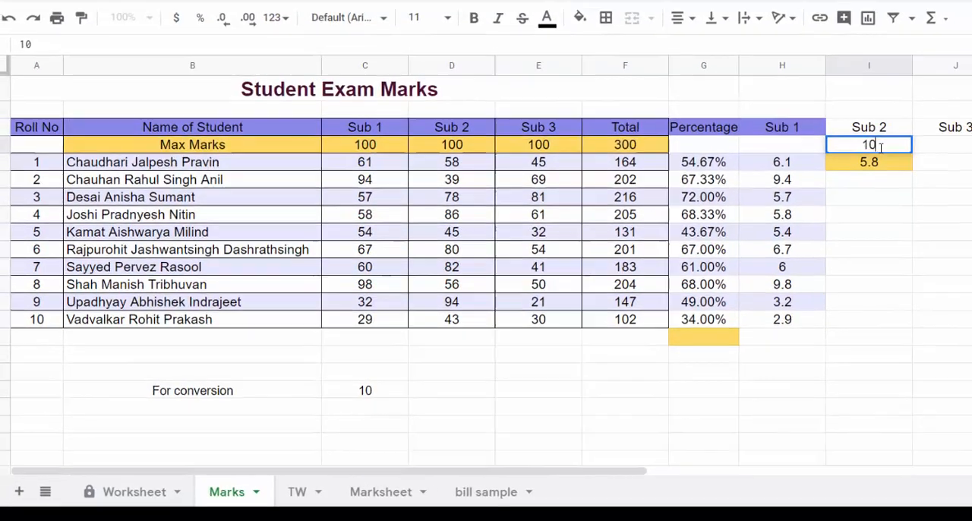
{"action": "key", "text": "Left"}
{"action": "type", "text": "10"}
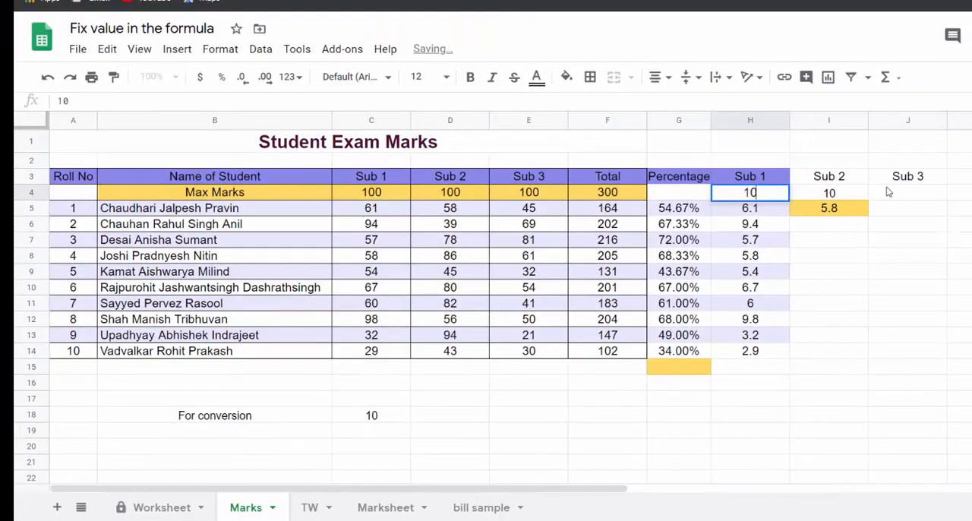
{"action": "left_click", "coordinate": [888, 192]}
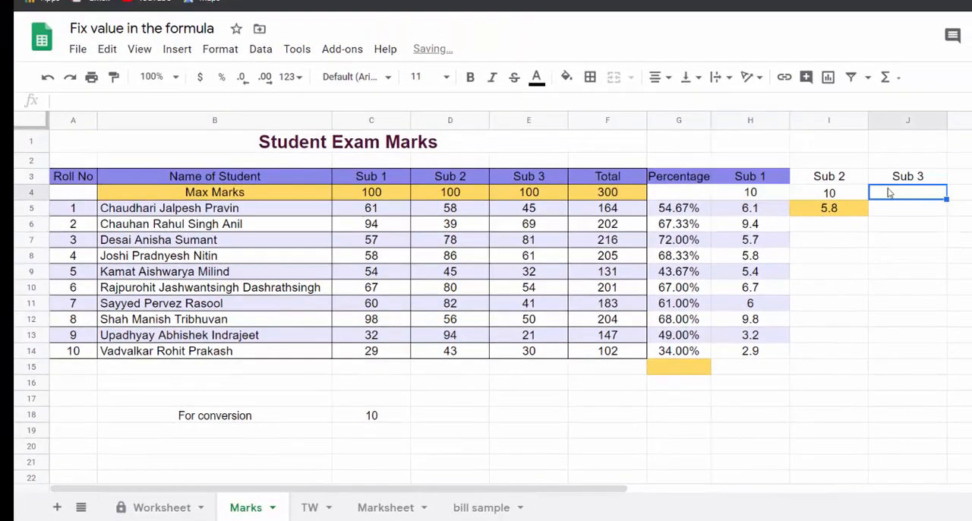
{"action": "type", "text": "10"}
{"action": "key", "text": "Return"}
Step: Copy the Sub 2 conversion formula from I5 down to I13
{"action": "left_click", "coordinate": [850, 213]}
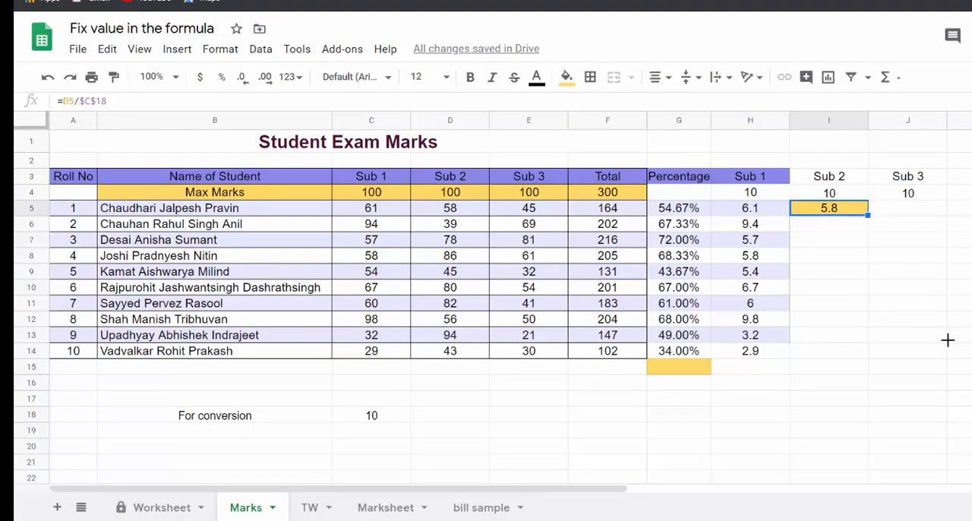
{"action": "left_click_drag", "start_coordinate": [868, 216], "coordinate": [948, 341]}
{"action": "left_click", "coordinate": [847, 201]}
Step: Copy the conversion formula from I5 across to J5 and down the Sub 3 column to J13
{"action": "left_click", "coordinate": [844, 206]}
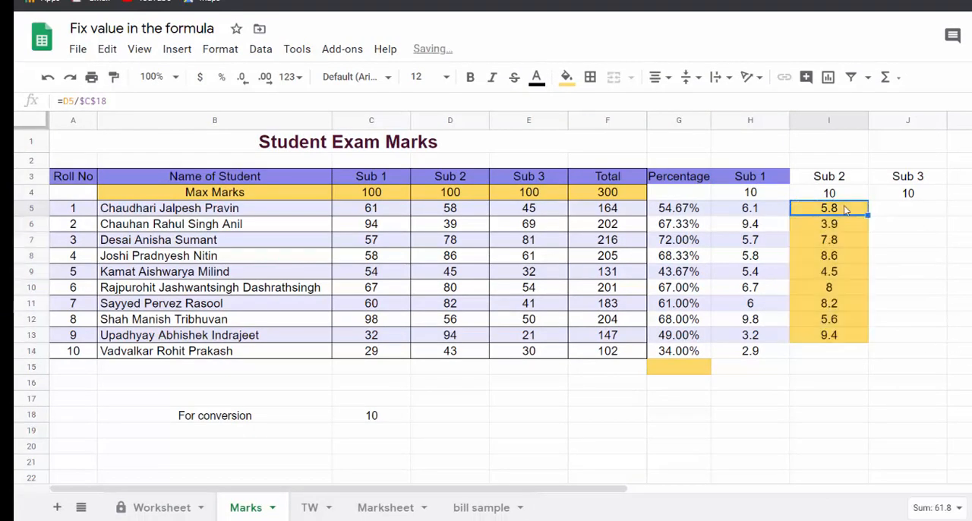
{"action": "left_click", "coordinate": [874, 210]}
{"action": "left_click", "coordinate": [857, 211]}
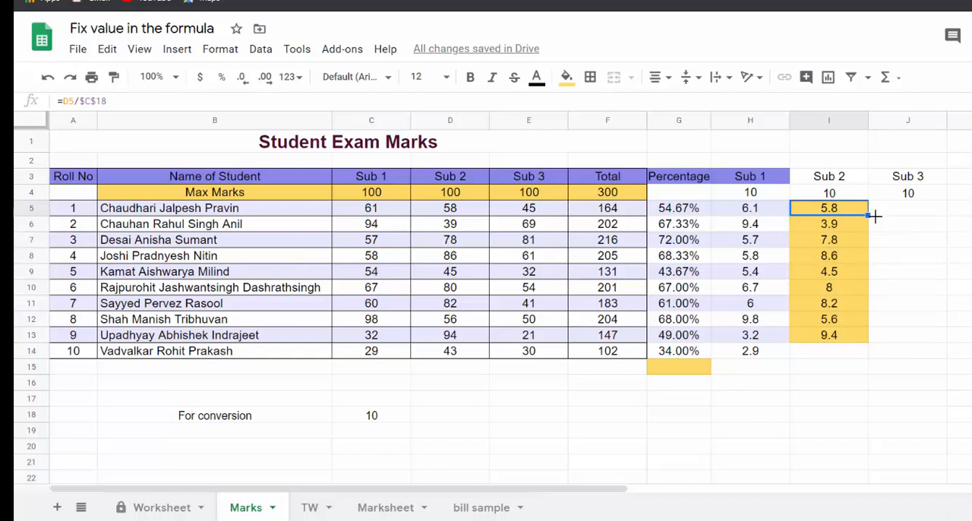
{"action": "left_click_drag", "start_coordinate": [875, 216], "coordinate": [920, 212]}
{"action": "left_click", "coordinate": [857, 208]}
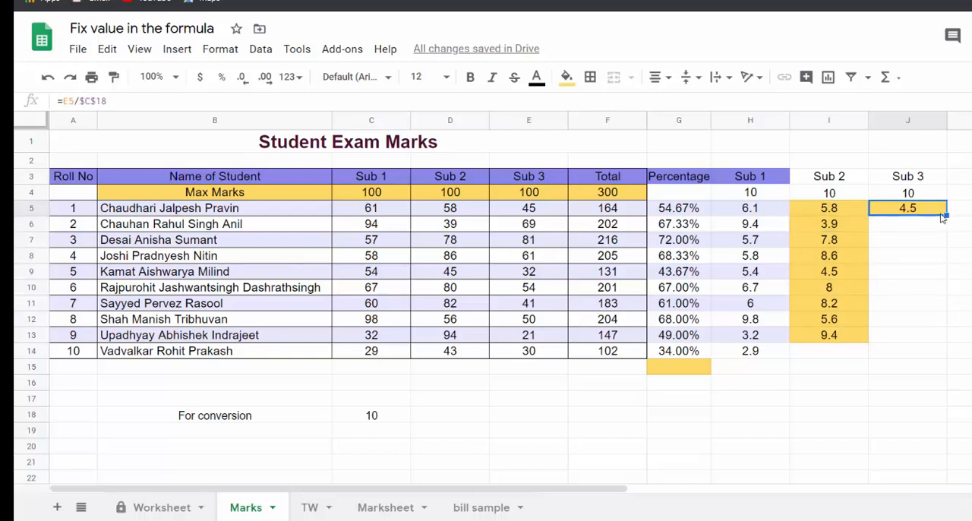
{"action": "double_click", "coordinate": [945, 213]}
{"action": "left_click", "coordinate": [959, 398]}
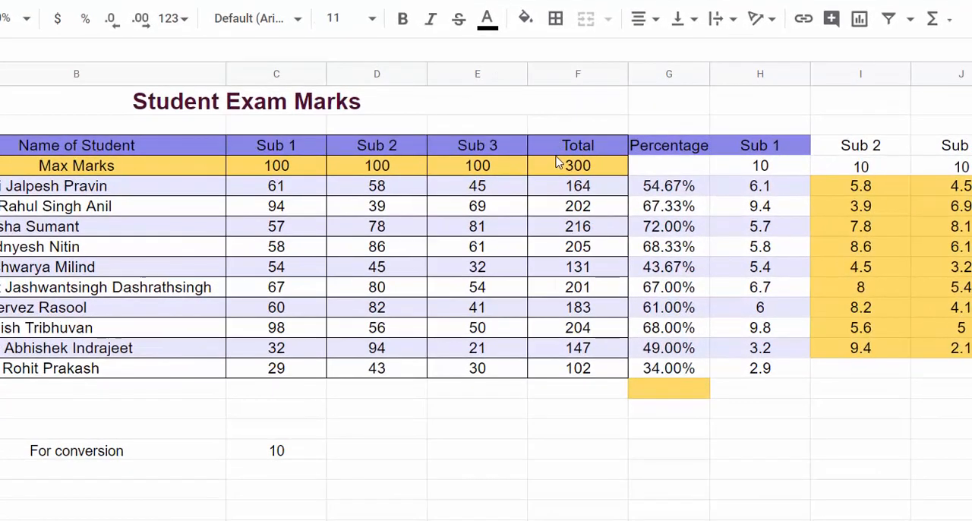
Step: Insert one blank column to the right of column E, between Sub 3 and Total
{"action": "left_click", "coordinate": [456, 73]}
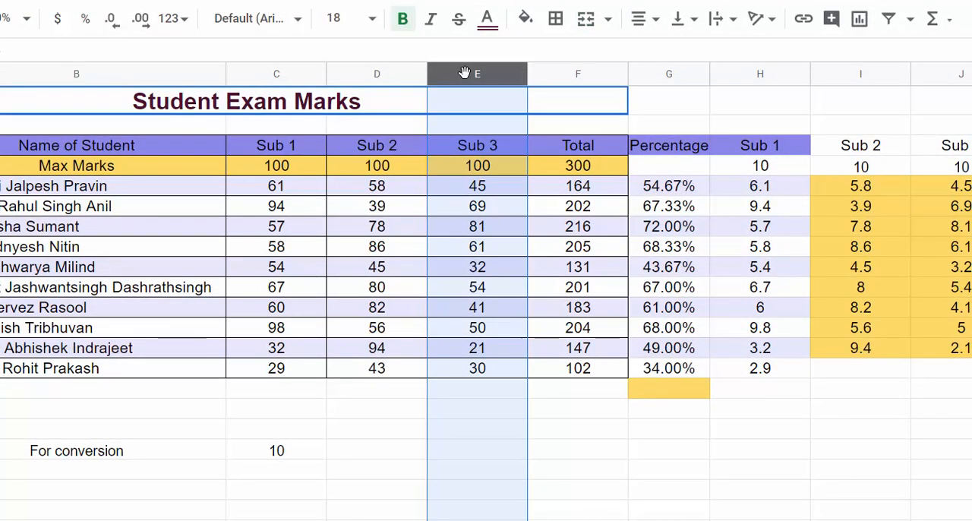
{"action": "right_click", "coordinate": [462, 73]}
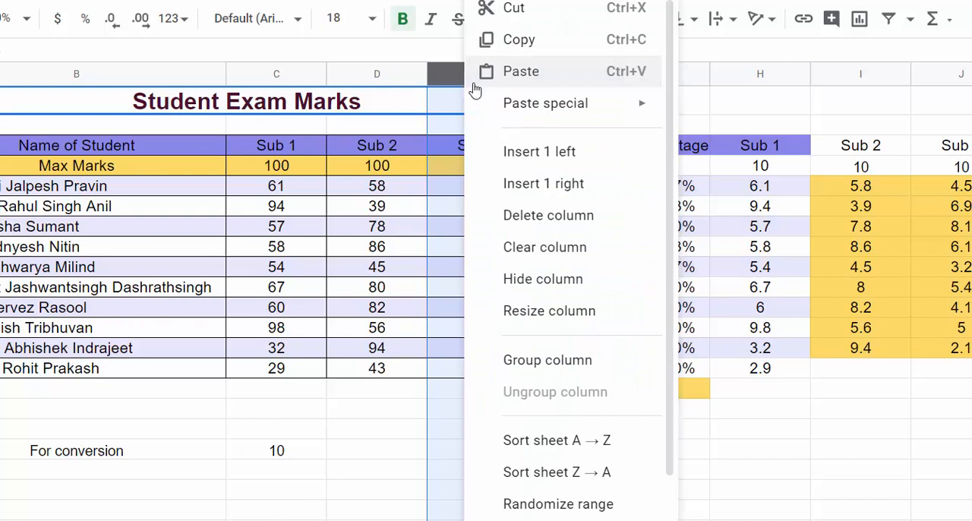
{"action": "left_click", "coordinate": [545, 184]}
Step: Extend the subject headings to Sub 4 in F3 and enter 100 as its maximum marks in F4
{"action": "left_click", "coordinate": [519, 147]}
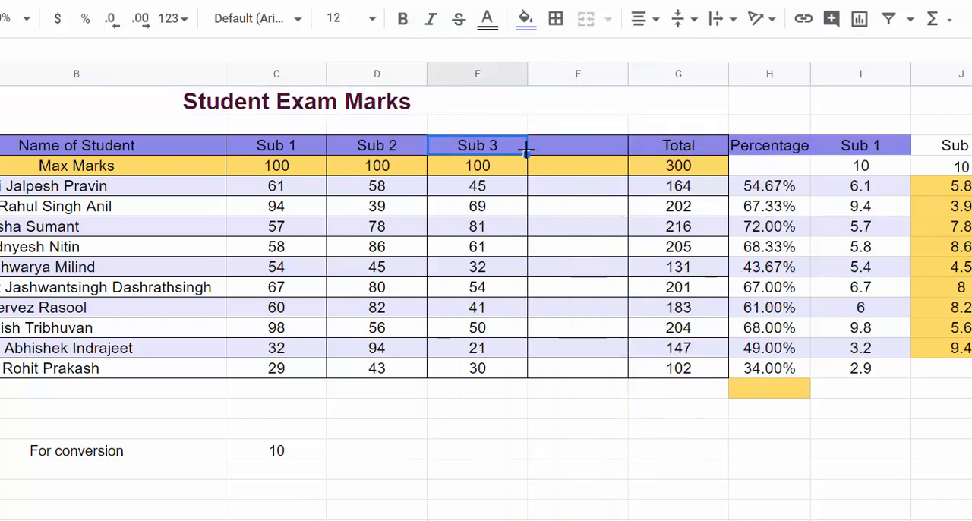
{"action": "left_click_drag", "start_coordinate": [527, 155], "coordinate": [577, 156]}
{"action": "left_click", "coordinate": [582, 166]}
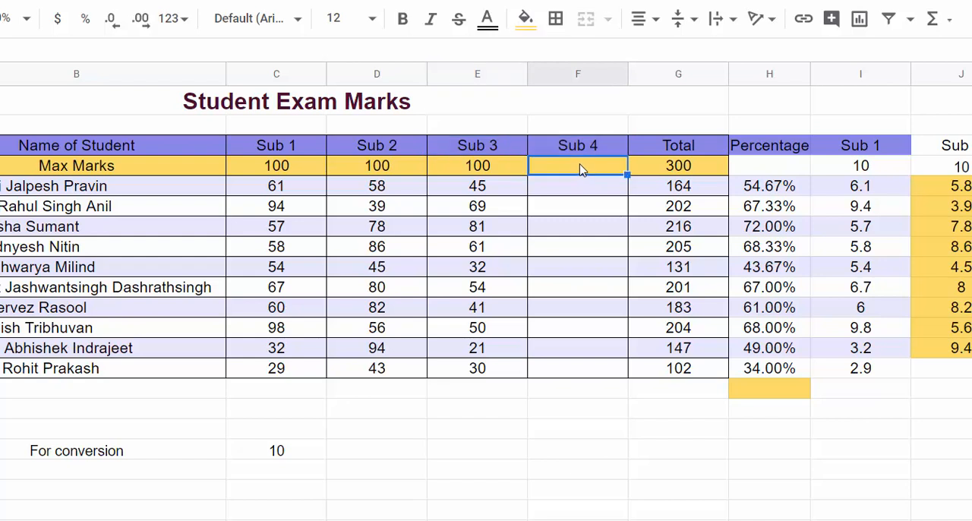
{"action": "type", "text": "100"}
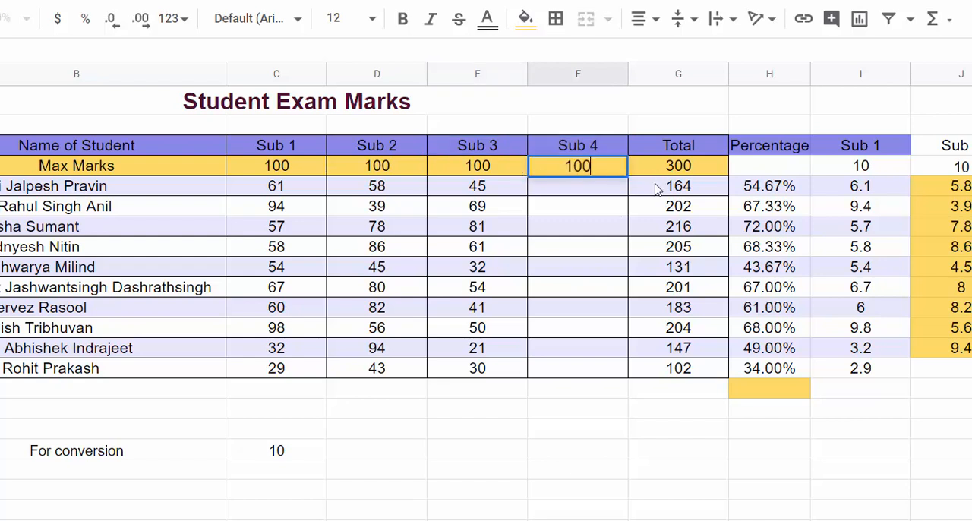
Step: Enter the Sub 4 marks 55, 60, 78, 28 and 95 for the first five students in F5:F9
{"action": "left_click", "coordinate": [586, 193]}
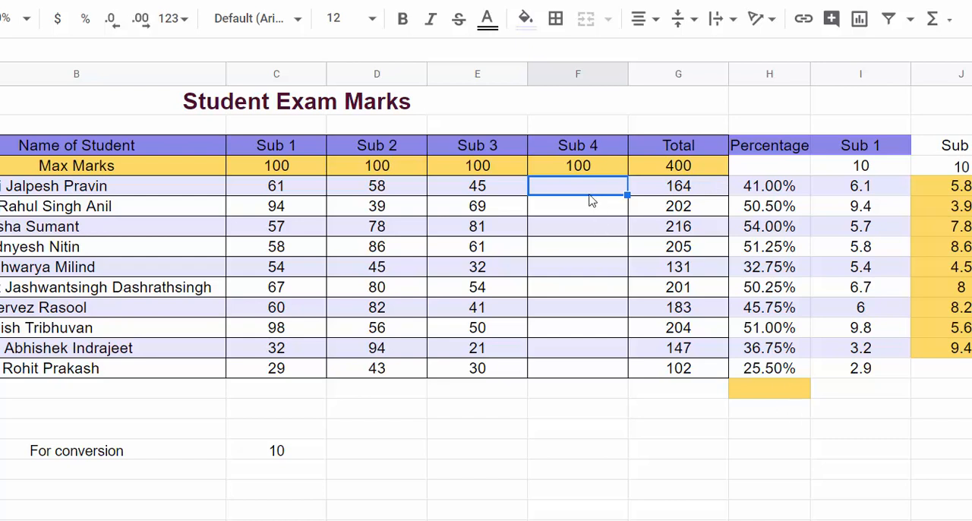
{"action": "type", "text": "55"}
{"action": "key", "text": "Return"}
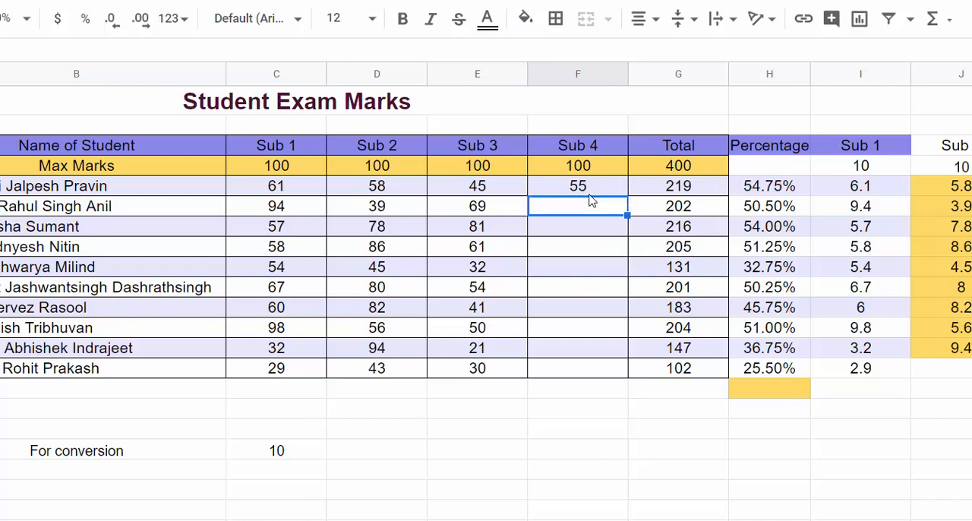
{"action": "type", "text": "60"}
{"action": "key", "text": "Return"}
{"action": "type", "text": "78"}
{"action": "key", "text": "Return"}
{"action": "type", "text": "2"}
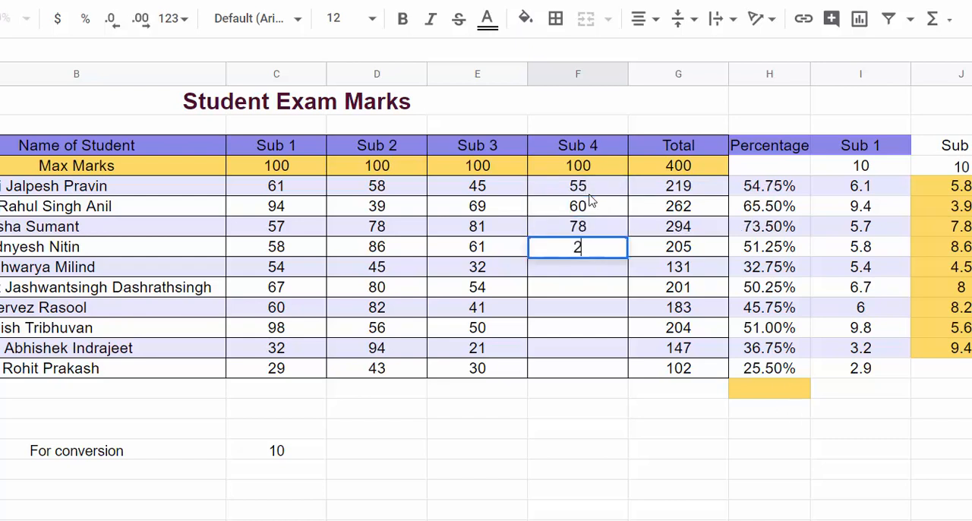
{"action": "type", "text": "8"}
{"action": "key", "text": "Return"}
{"action": "type", "text": "15"}
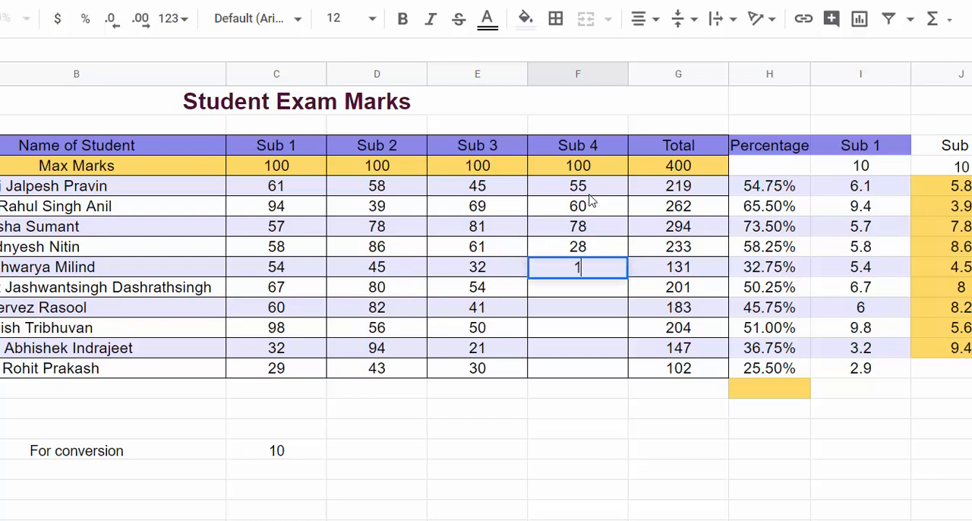
{"action": "key", "text": "BackSpace"}
{"action": "key", "text": "BackSpace"}
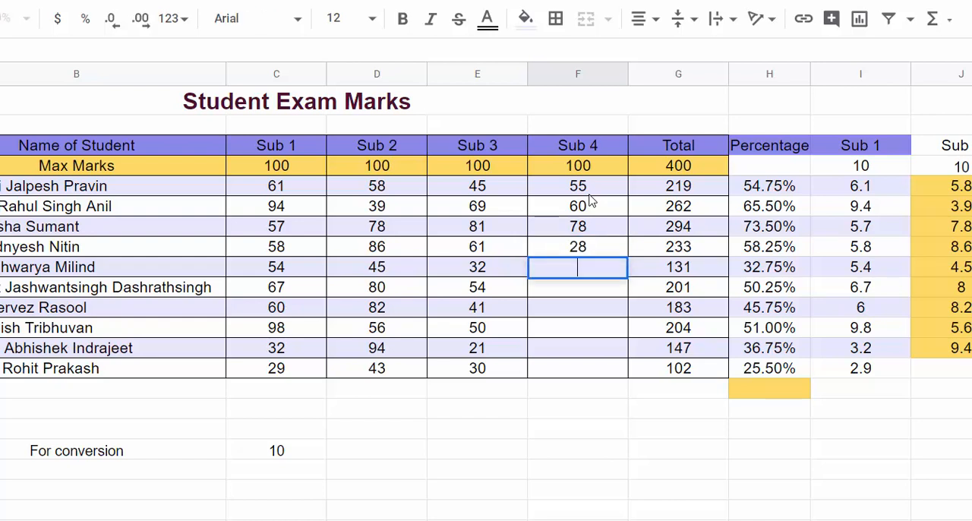
{"action": "type", "text": "95"}
{"action": "key", "text": "Return"}
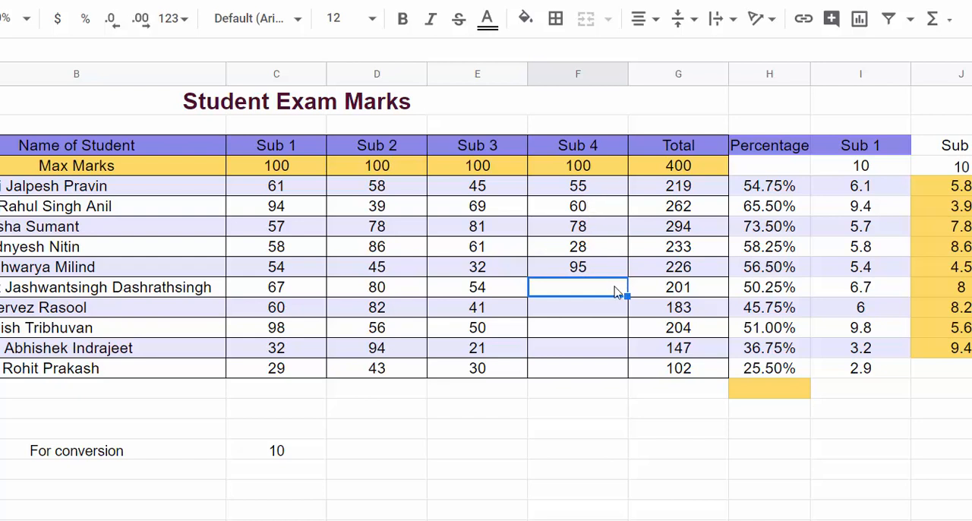
{"action": "key", "text": "Up"}
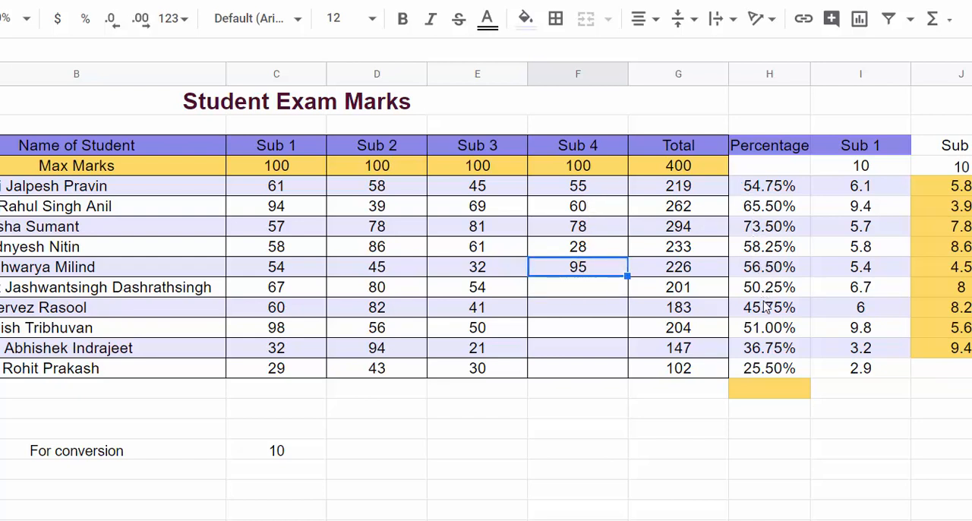
Step: Extend the converted-marks headings to Sub 4 in L3 and enter 10 as its maximum in L4
{"action": "scroll", "coordinate": [767, 307], "scroll_direction": "right", "scroll_amount": 5}
{"action": "left_click", "coordinate": [752, 166]}
{"action": "left_click", "coordinate": [690, 148]}
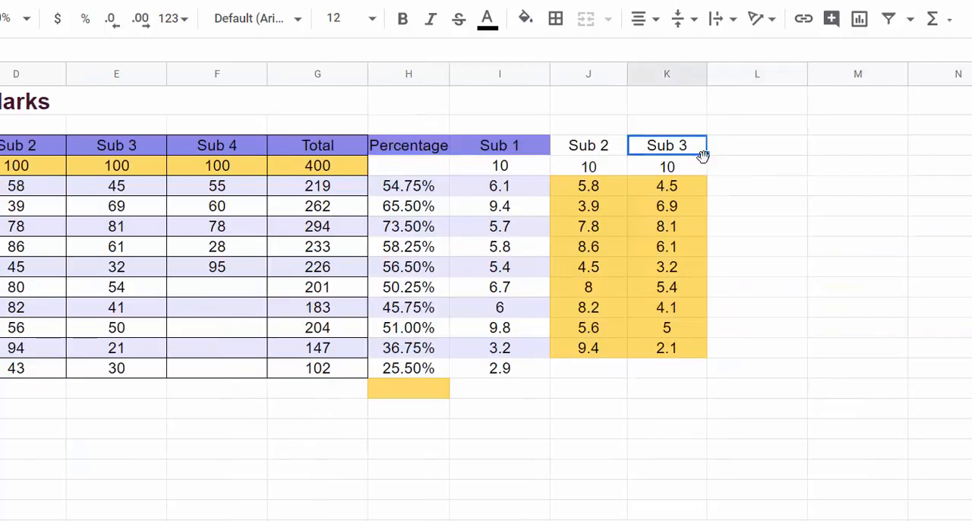
{"action": "left_click_drag", "start_coordinate": [707, 155], "coordinate": [741, 172]}
{"action": "left_click", "coordinate": [734, 172]}
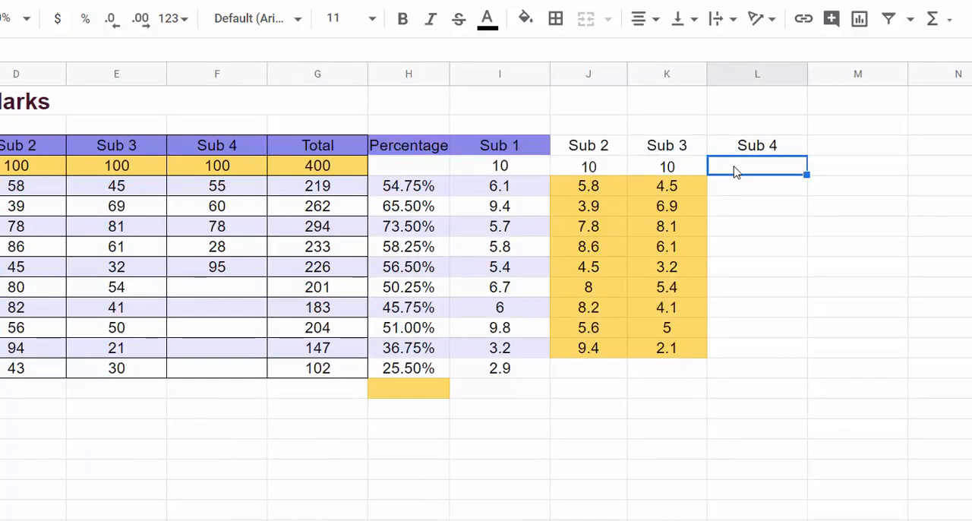
{"action": "type", "text": "10"}
{"action": "key", "text": "Return"}
Step: Copy the conversion formula from K5 to L5 and fill it down the Sub 4 column to L13
{"action": "left_click", "coordinate": [693, 186]}
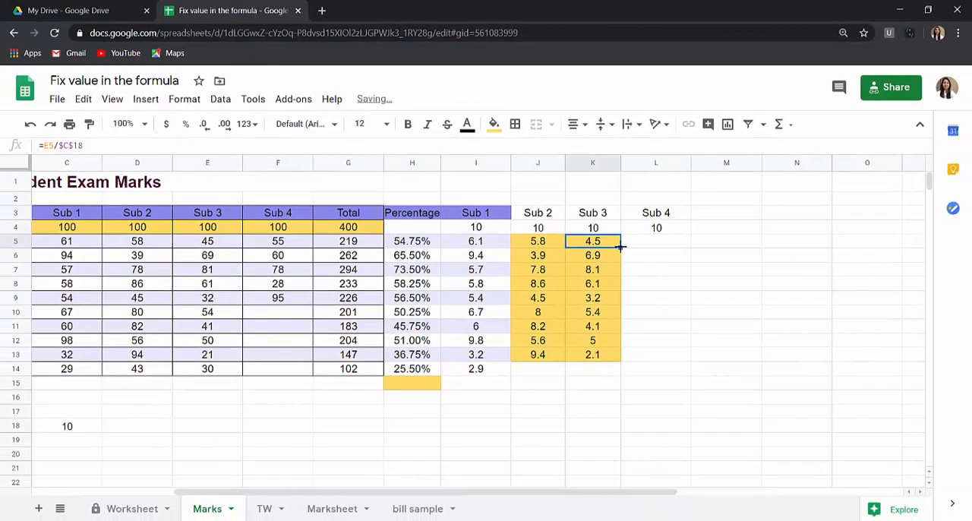
{"action": "left_click_drag", "start_coordinate": [621, 244], "coordinate": [644, 243]}
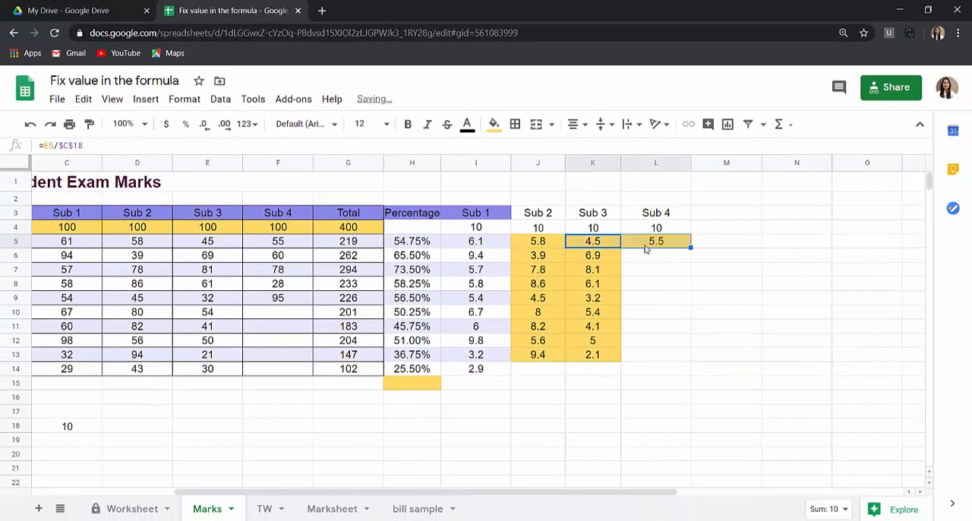
{"action": "left_click", "coordinate": [645, 237]}
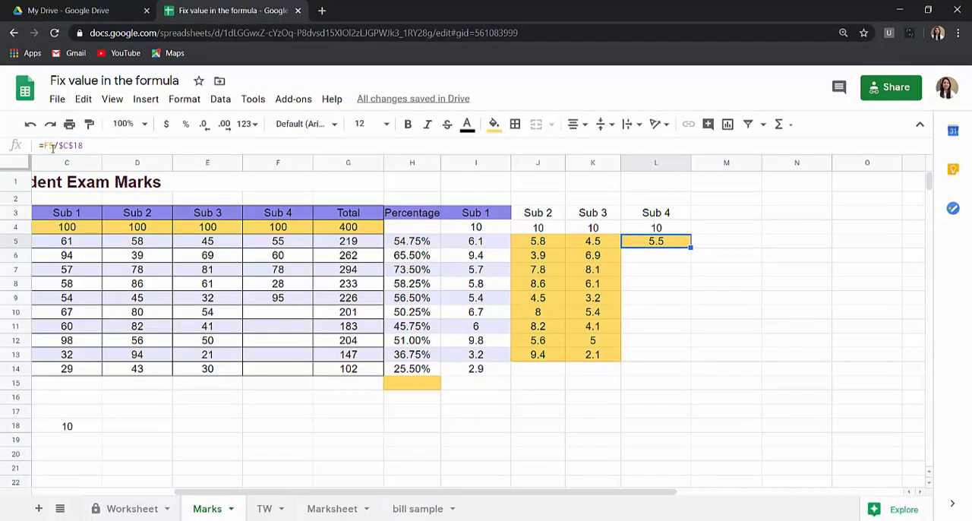
{"action": "left_click", "coordinate": [293, 243]}
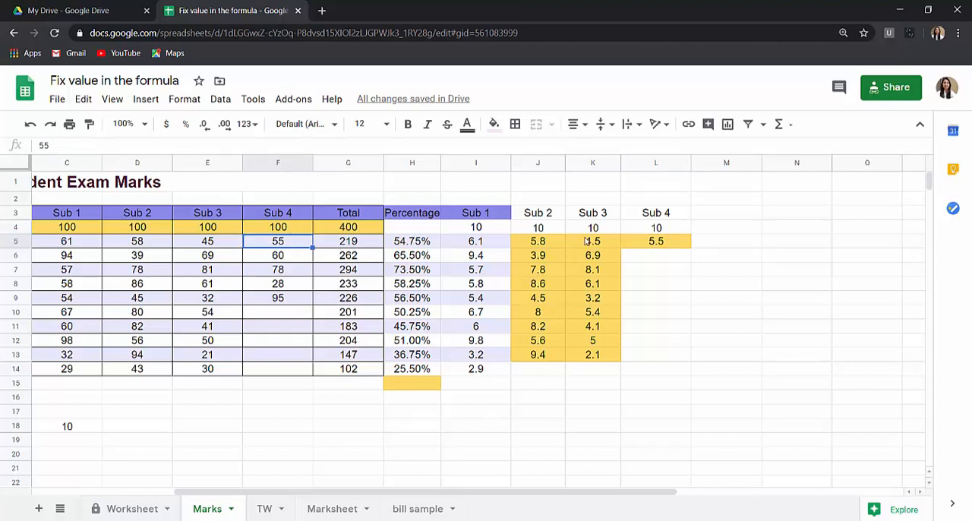
{"action": "left_click", "coordinate": [587, 241]}
{"action": "left_click", "coordinate": [683, 243]}
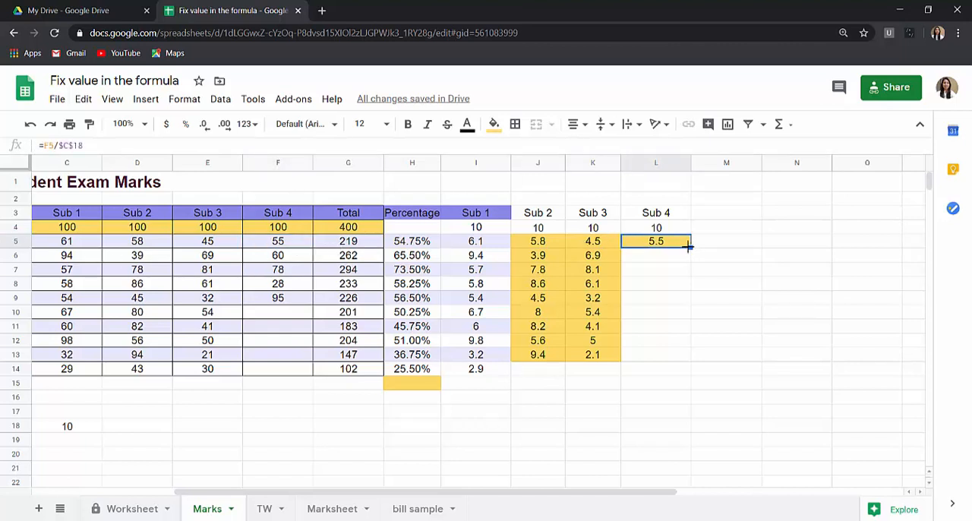
{"action": "double_click", "coordinate": [692, 246]}
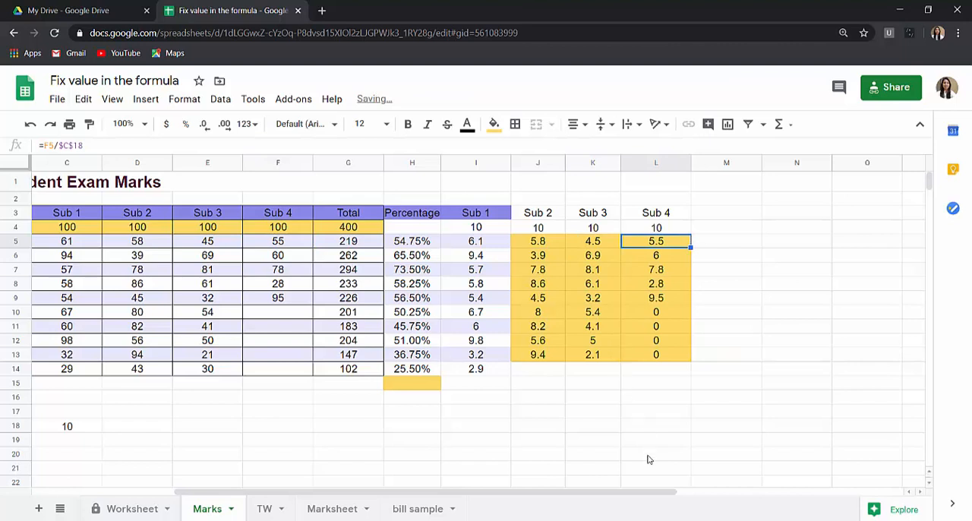
Step: Enter the heading Sub 1 in C20, below the conversion value
{"action": "left_click_drag", "start_coordinate": [640, 494], "coordinate": [622, 493]}
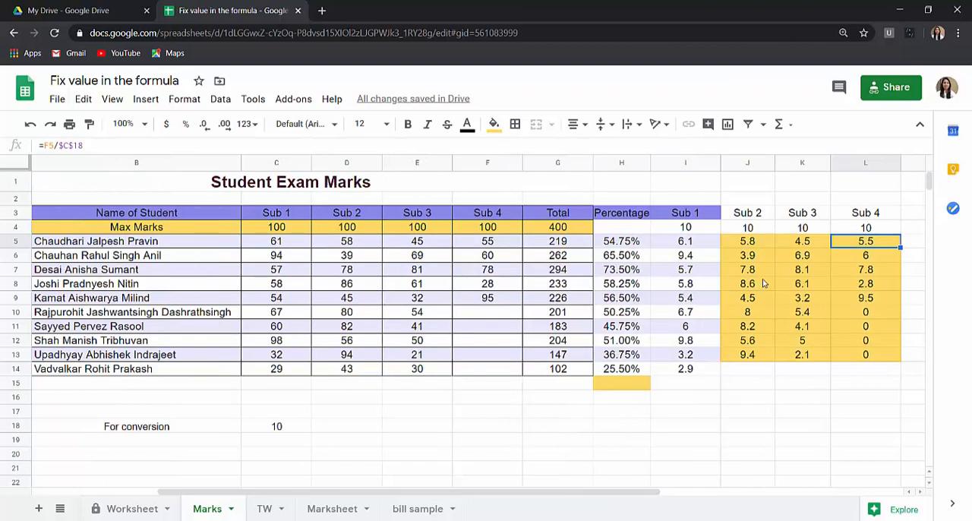
{"action": "scroll", "coordinate": [129, 369], "scroll_direction": "down", "scroll_amount": 2}
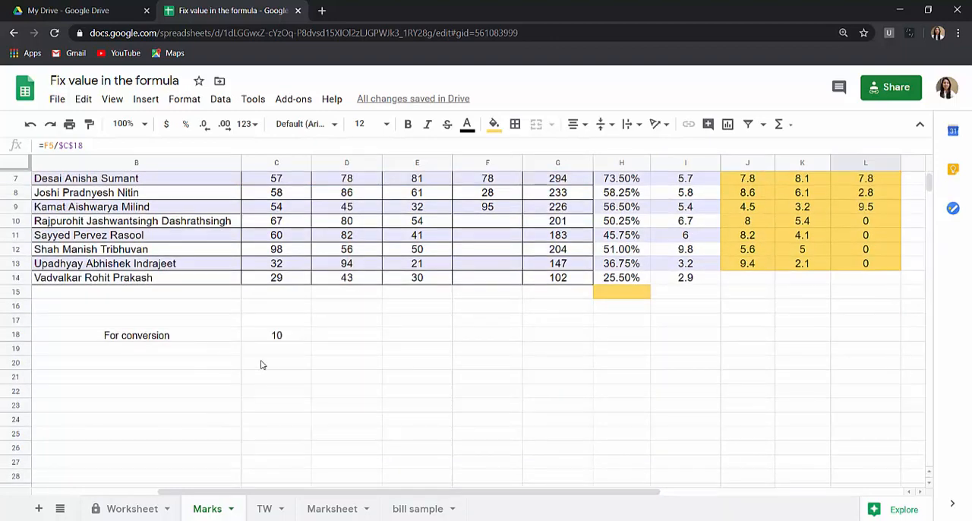
{"action": "left_click", "coordinate": [260, 366]}
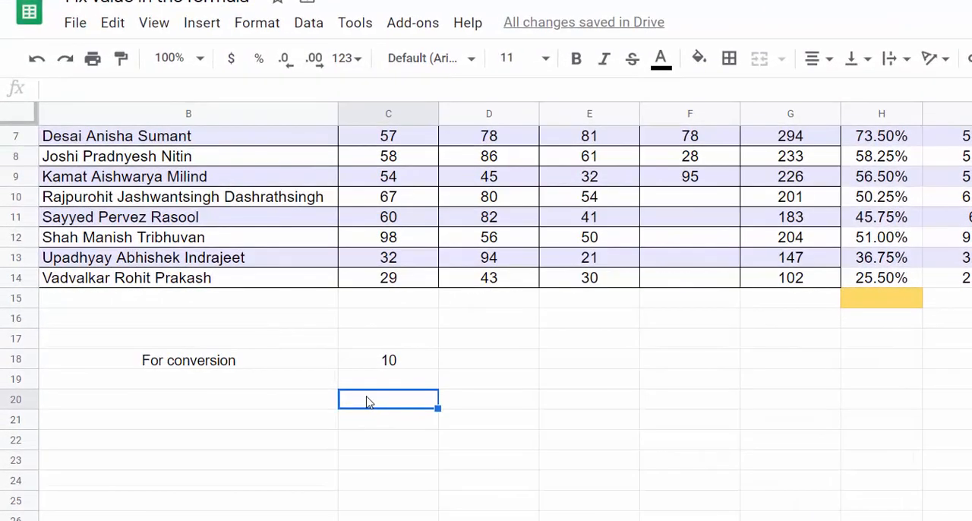
{"action": "type", "text": "Sub 1"}
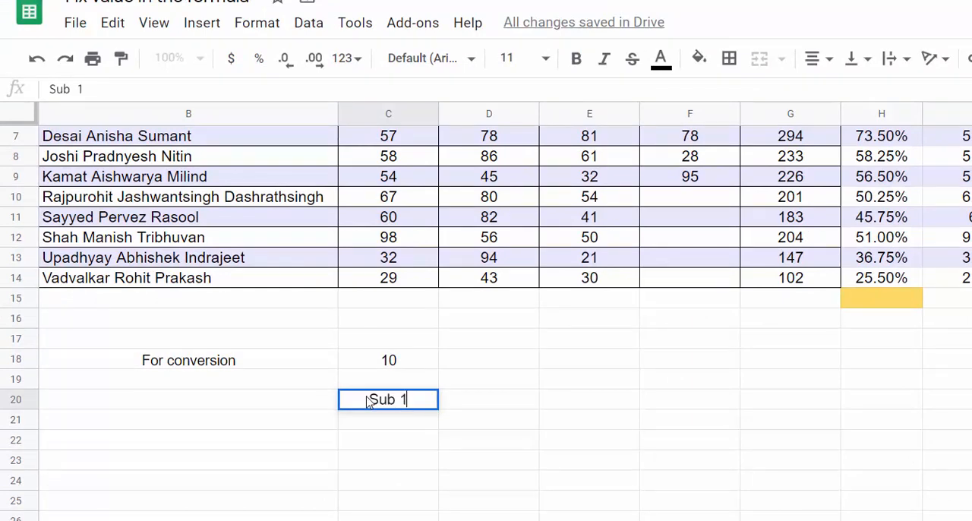
{"action": "key", "text": "Return"}
Step: Enter the conversion formula =C5/$C$18 in C21, fixing the reference to the conversion value
{"action": "scroll", "coordinate": [322, 425], "scroll_direction": "up", "scroll_amount": 2}
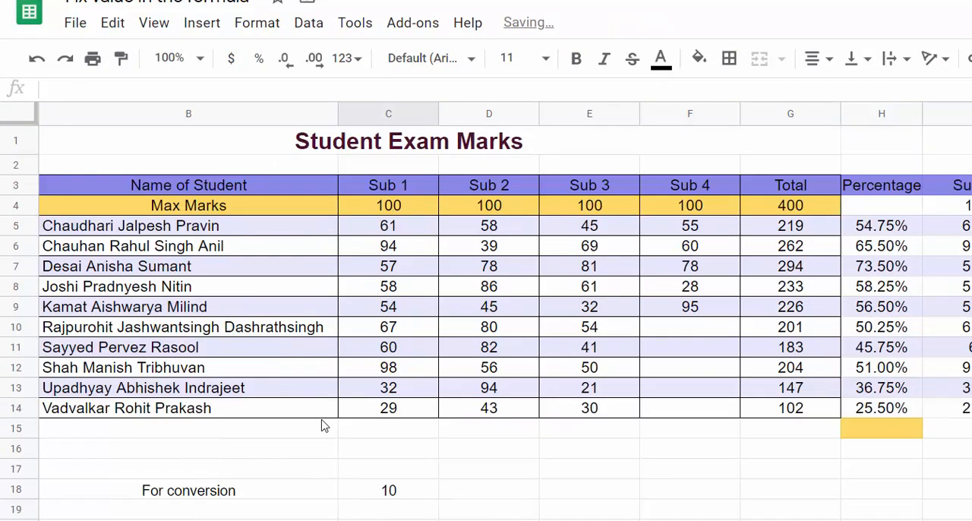
{"action": "type", "text": "="}
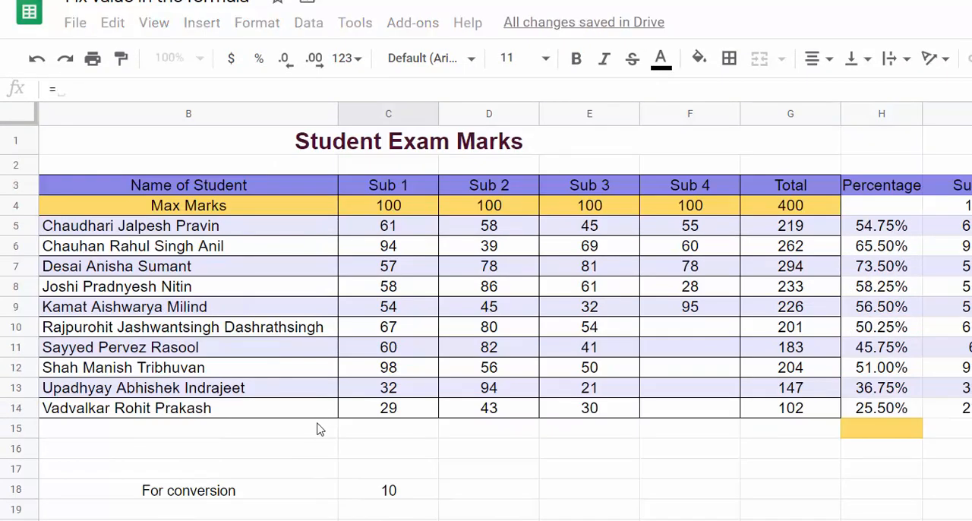
{"action": "left_click", "coordinate": [422, 229]}
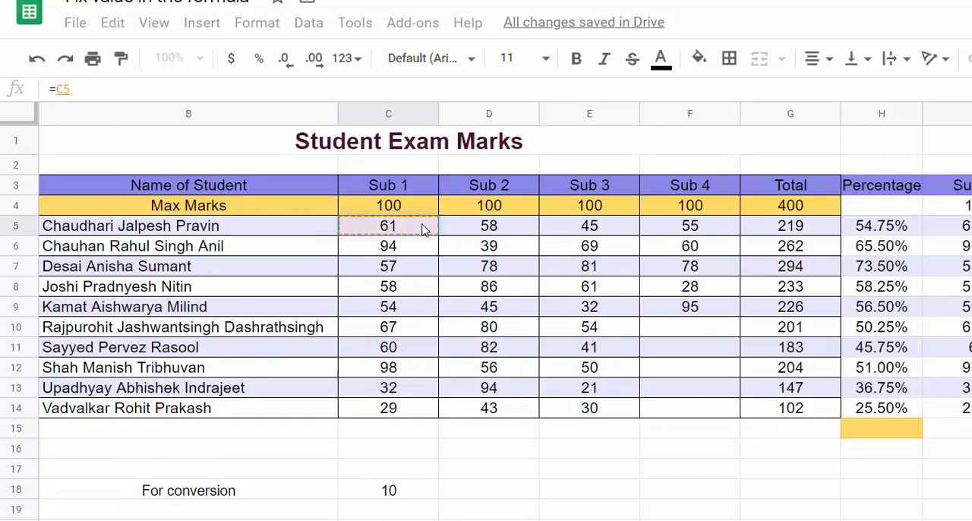
{"action": "type", "text": "/"}
{"action": "left_click", "coordinate": [423, 494]}
{"action": "left_click", "coordinate": [80, 90]}
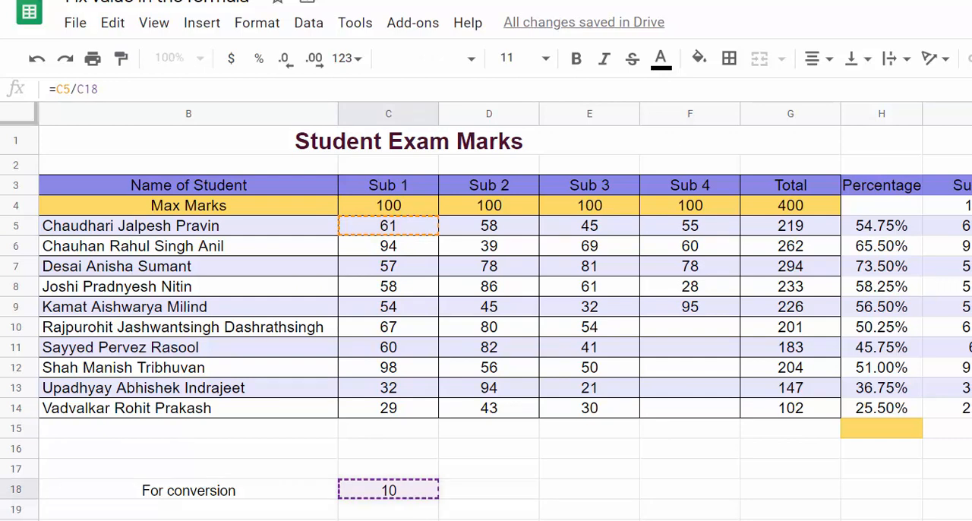
{"action": "type", "text": "$"}
{"action": "key", "text": "Right"}
{"action": "type", "text": "$"}
{"action": "key", "text": "Return"}
Step: Fill the conversion formula from C21 down to C30 for all students
{"action": "scroll", "coordinate": [342, 454], "scroll_direction": "down", "scroll_amount": 2}
{"action": "left_click", "coordinate": [416, 403]}
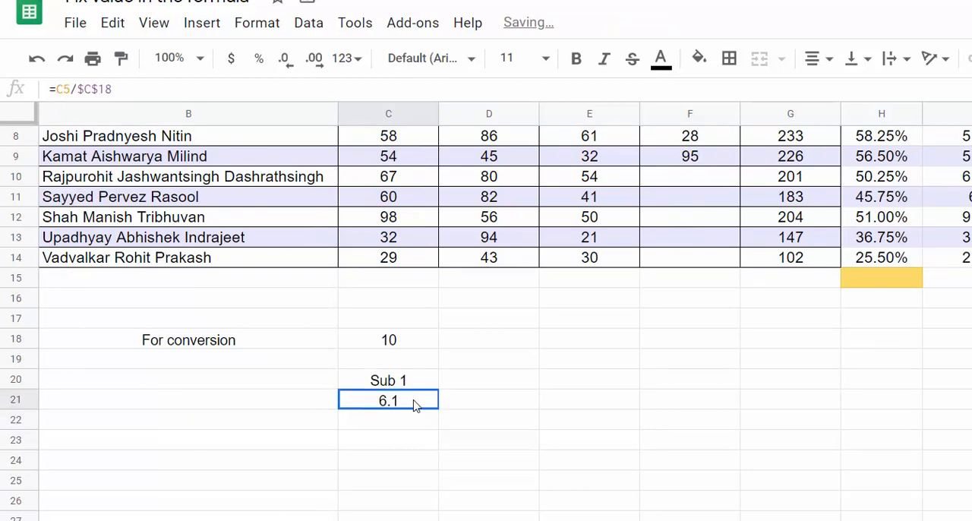
{"action": "left_click_drag", "start_coordinate": [438, 408], "coordinate": [471, 520]}
{"action": "scroll", "coordinate": [474, 518], "scroll_direction": "down", "scroll_amount": 2}
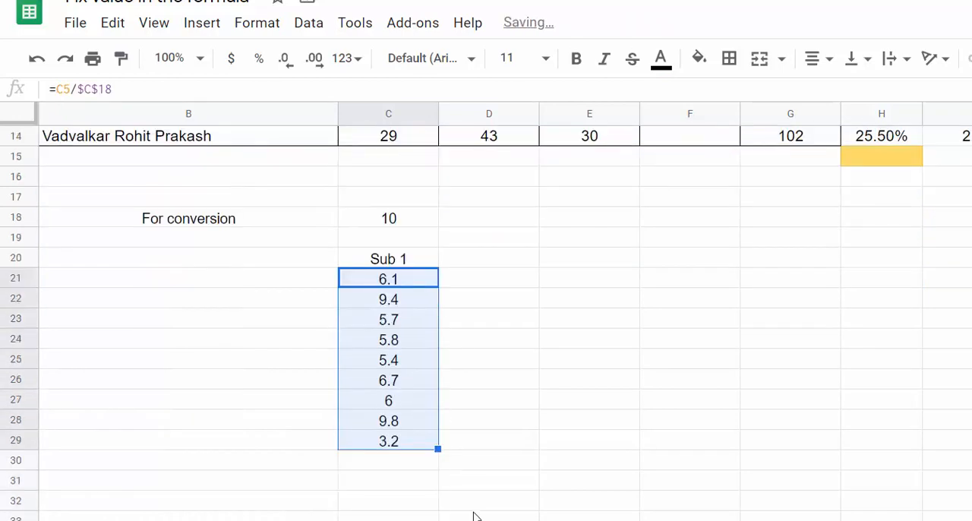
{"action": "scroll", "coordinate": [475, 517], "scroll_direction": "up", "scroll_amount": 2}
{"action": "scroll", "coordinate": [474, 515], "scroll_direction": "down", "scroll_amount": 1}
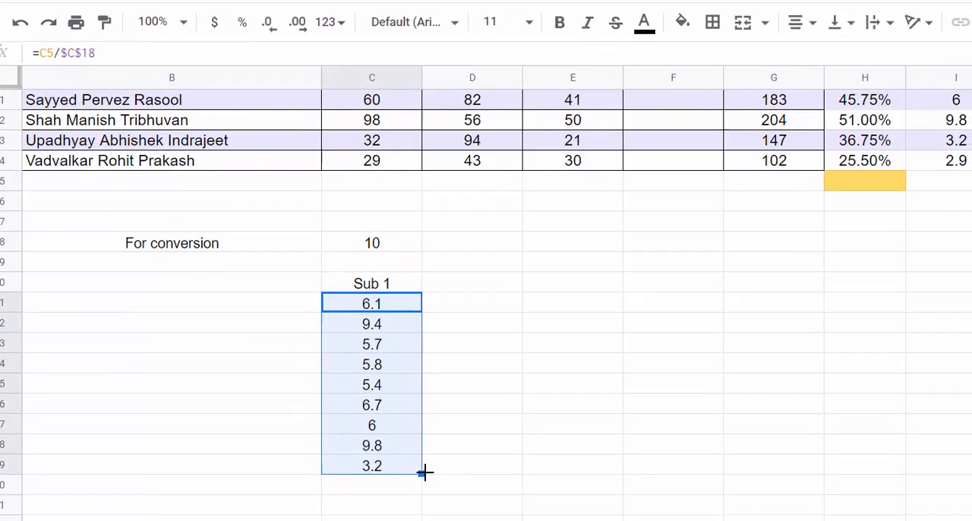
{"action": "scroll", "coordinate": [399, 385], "scroll_direction": "up", "scroll_amount": 3}
{"action": "scroll", "coordinate": [414, 433], "scroll_direction": "down", "scroll_amount": 1}
{"action": "scroll", "coordinate": [398, 427], "scroll_direction": "down", "scroll_amount": 1}
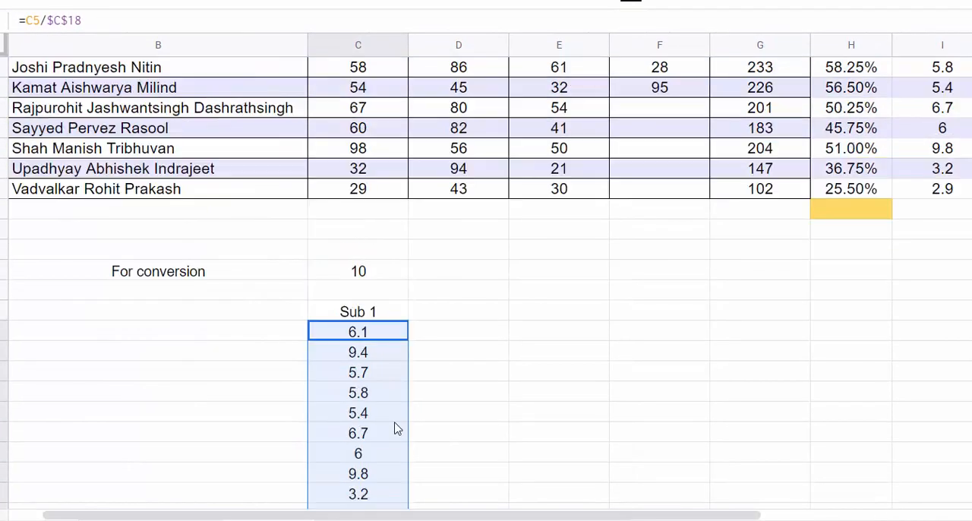
Step: Copy the student names from B5:B14 to B21:B30, beside the converted marks
{"action": "scroll", "coordinate": [384, 410], "scroll_direction": "up", "scroll_amount": 2}
{"action": "left_click", "coordinate": [219, 135]}
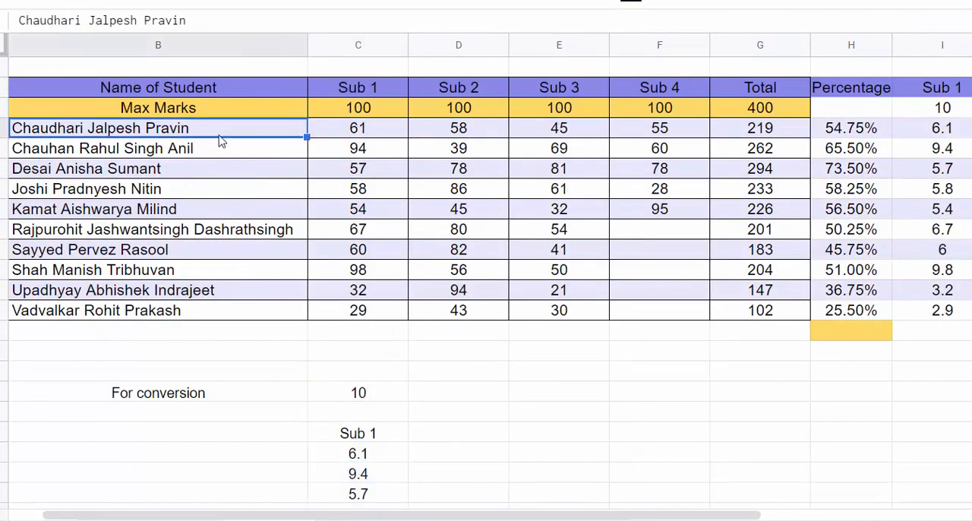
{"action": "scroll", "coordinate": [210, 209], "scroll_direction": "down", "scroll_amount": 2}
{"action": "left_click", "coordinate": [212, 195], "text": "shift"}
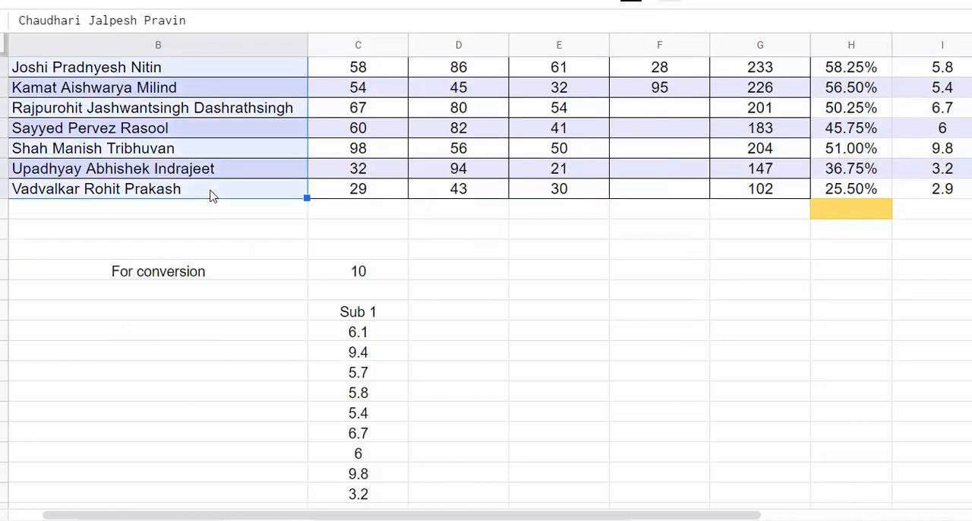
{"action": "key", "text": "ctrl+c"}
{"action": "left_click", "coordinate": [220, 332]}
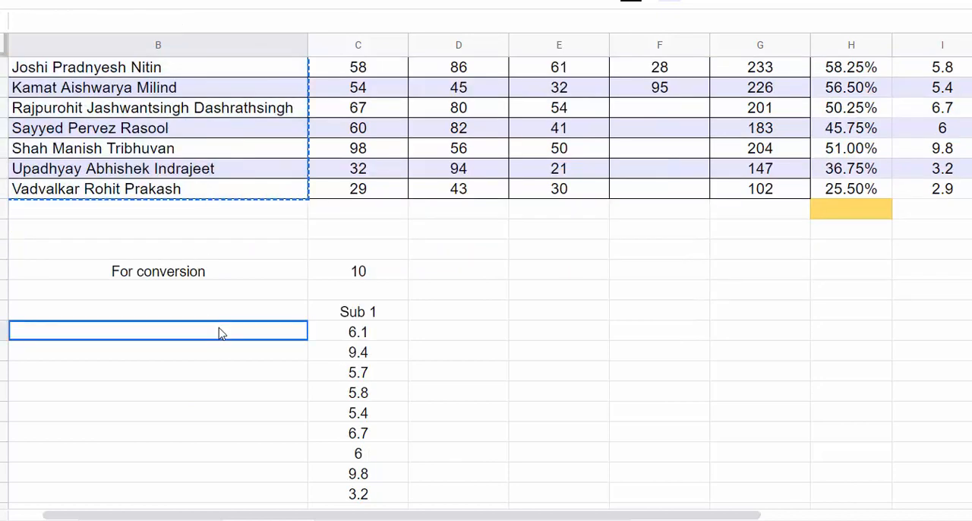
{"action": "key", "text": "ctrl+v"}
{"action": "scroll", "coordinate": [280, 330], "scroll_direction": "down", "scroll_amount": 2}
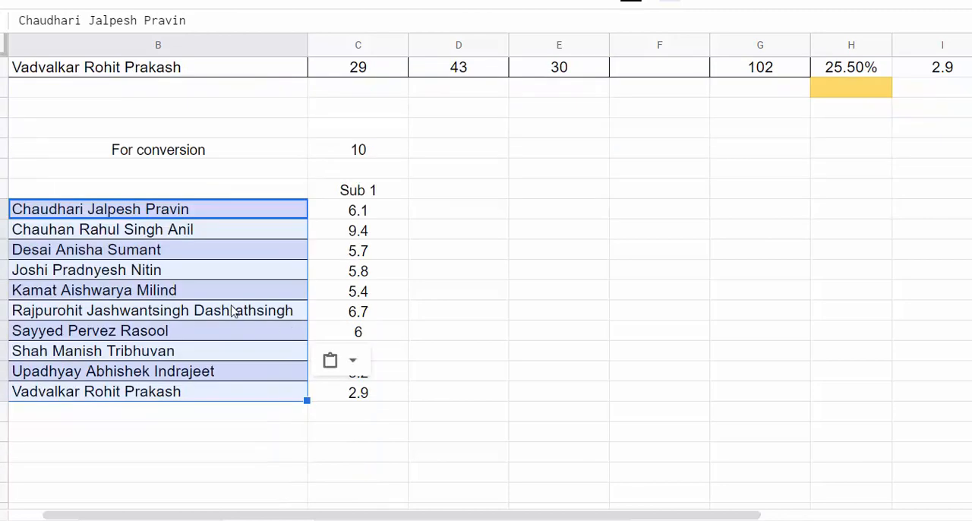
Step: Copy the conversion formula from C21 across to F21 for the remaining subjects
{"action": "scroll", "coordinate": [456, 365], "scroll_direction": "up", "scroll_amount": 2}
{"action": "left_click", "coordinate": [342, 334]}
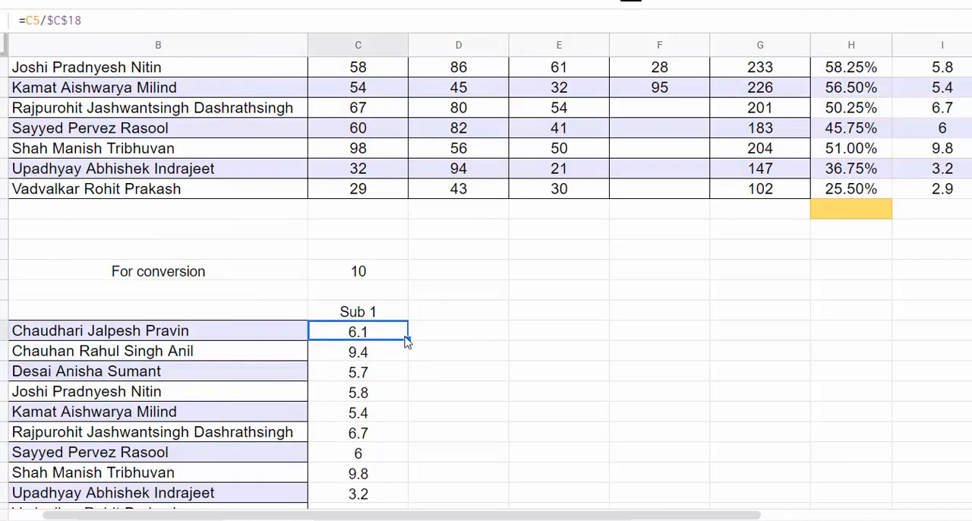
{"action": "left_click_drag", "start_coordinate": [407, 340], "coordinate": [658, 340]}
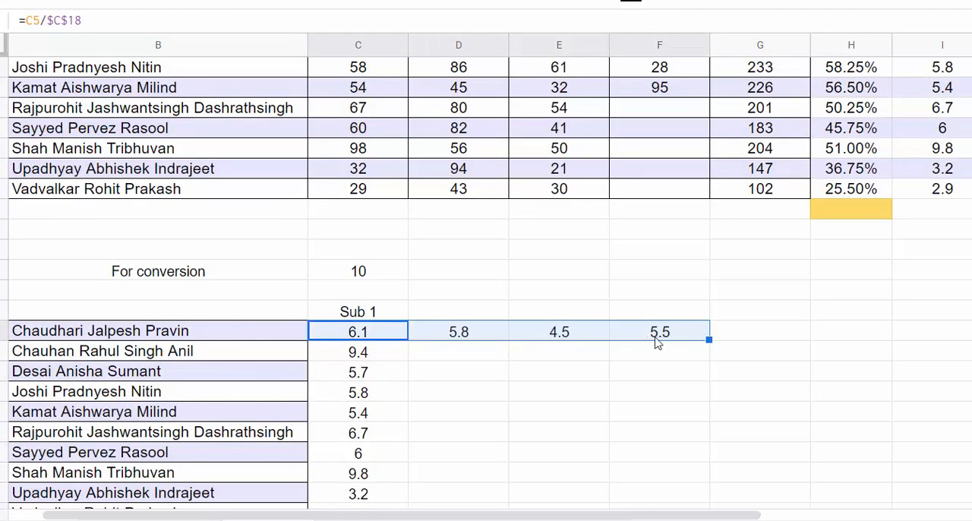
Step: Compare the converted marks in D21:F21 with the first student's original marks in row 5
{"action": "left_click", "coordinate": [473, 351]}
{"action": "scroll", "coordinate": [483, 352], "scroll_direction": "up", "scroll_amount": 3}
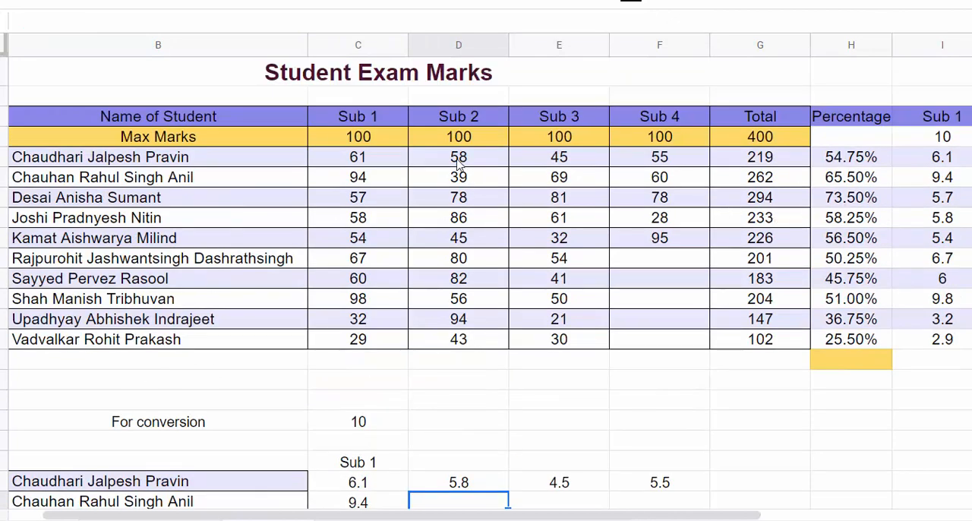
{"action": "scroll", "coordinate": [464, 175], "scroll_direction": "down", "scroll_amount": 3}
{"action": "scroll", "coordinate": [474, 362], "scroll_direction": "up", "scroll_amount": 3}
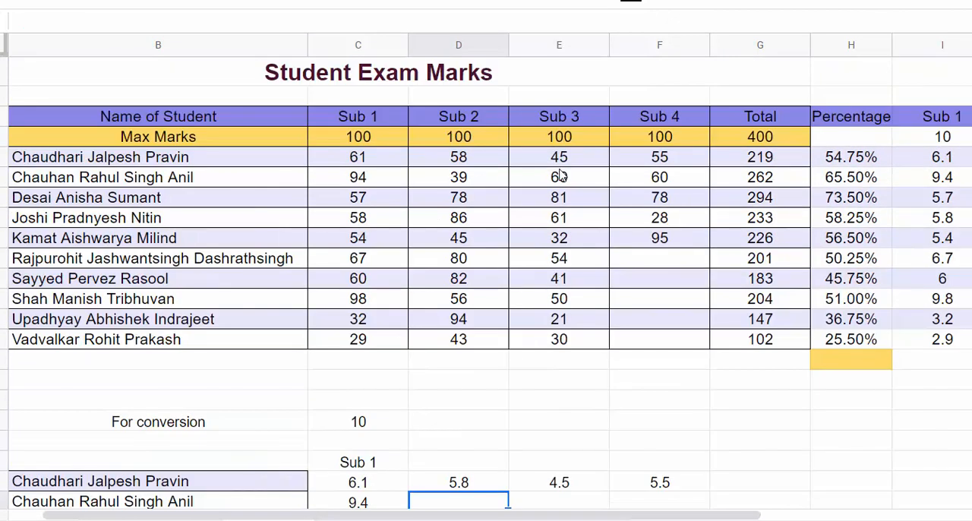
{"action": "scroll", "coordinate": [586, 267], "scroll_direction": "down", "scroll_amount": 3}
{"action": "scroll", "coordinate": [669, 325], "scroll_direction": "up", "scroll_amount": 1}
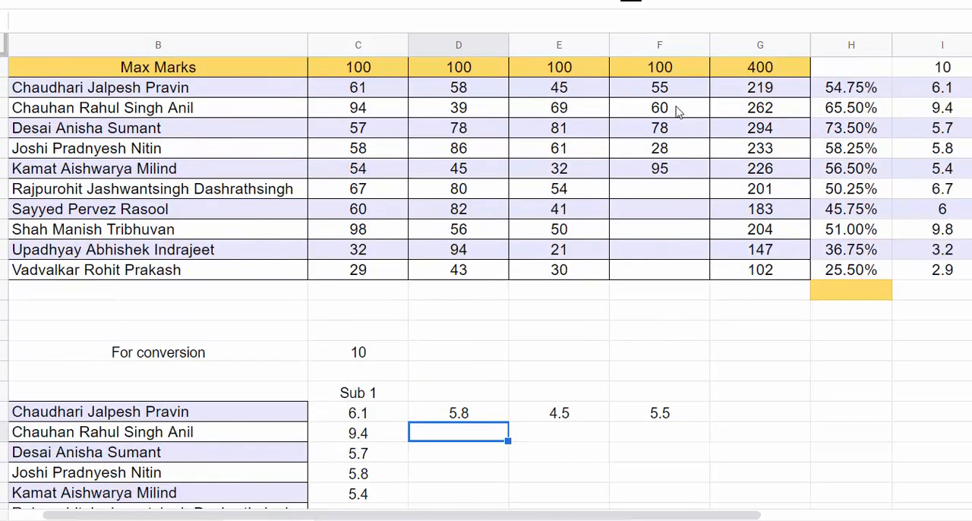
{"action": "scroll", "coordinate": [687, 387], "scroll_direction": "down", "scroll_amount": 1}
{"action": "left_click", "coordinate": [425, 356]}
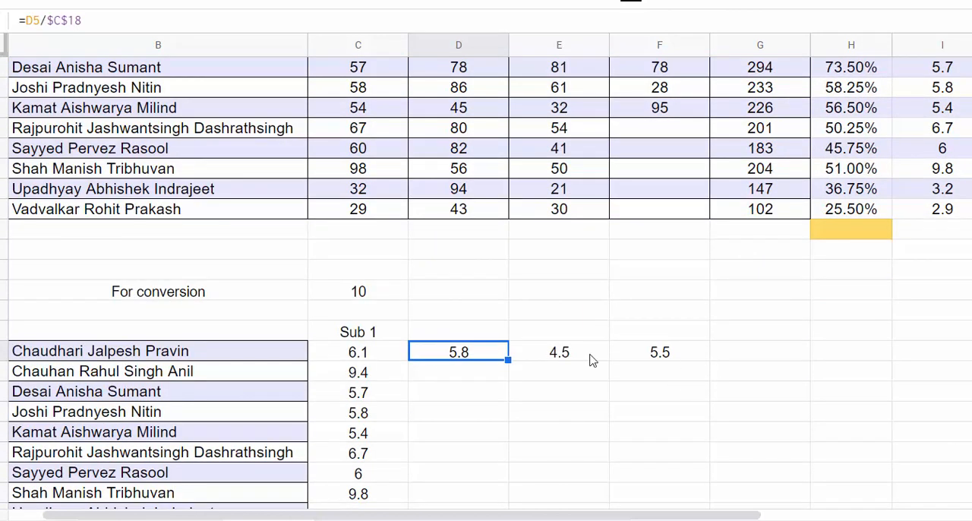
{"action": "left_click", "coordinate": [679, 354], "text": "ctrl"}
Step: Fill the conversion formulas in D21:F21 down to row 30 for all students
{"action": "scroll", "coordinate": [679, 354], "scroll_direction": "down", "scroll_amount": 1}
{"action": "left_click", "coordinate": [488, 293]}
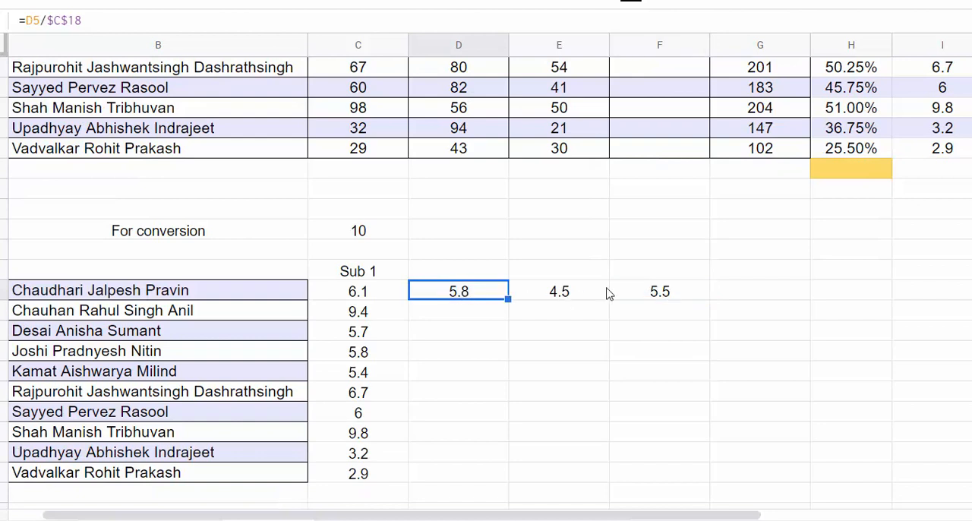
{"action": "left_click", "coordinate": [644, 293], "text": "shift"}
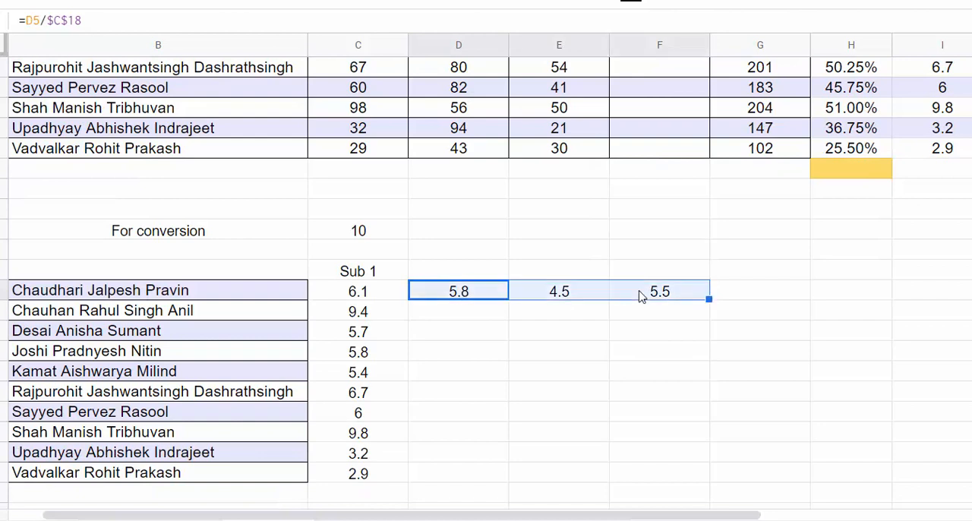
{"action": "double_click", "coordinate": [709, 299]}
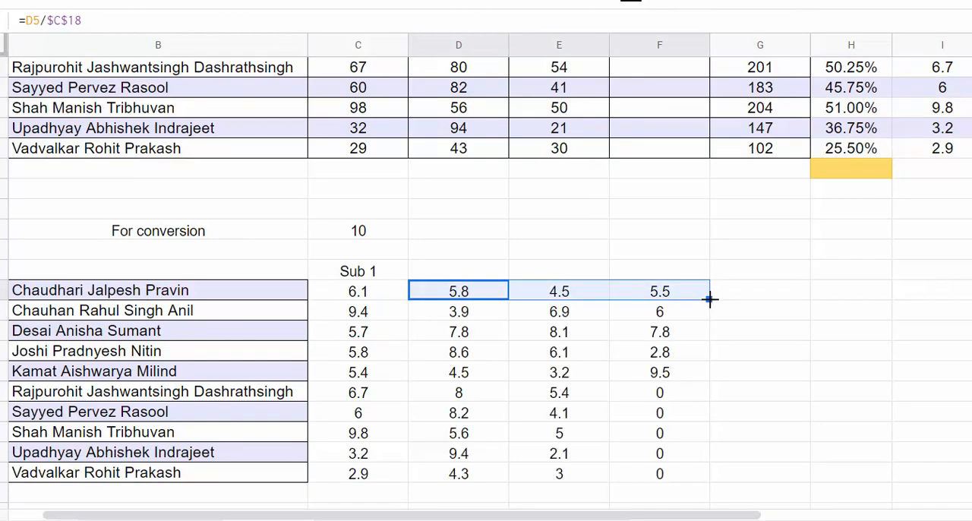
Step: Enter the Sub 4 marks 45 and 30 for the sixth and seventh students in F10:F11
{"action": "scroll", "coordinate": [707, 399], "scroll_direction": "up", "scroll_amount": 3}
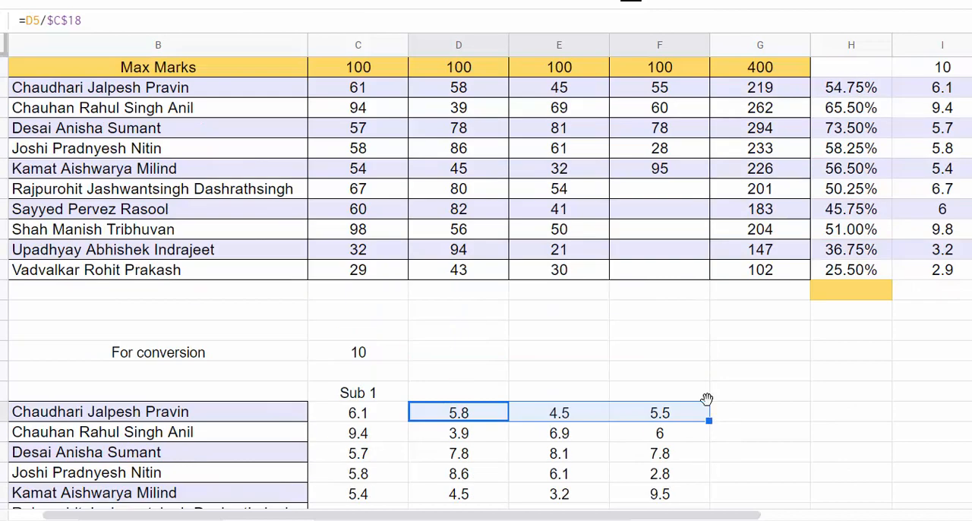
{"action": "left_click", "coordinate": [647, 190]}
{"action": "type", "text": "4"}
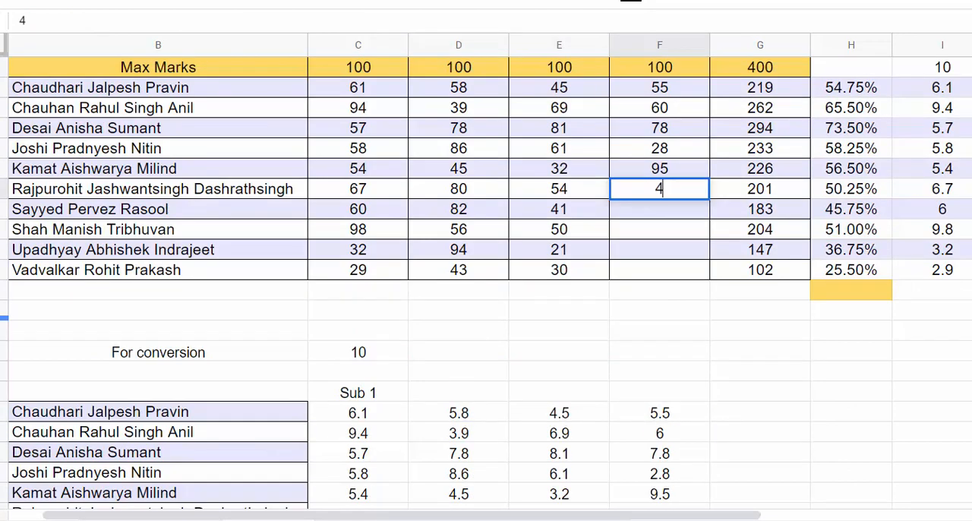
{"action": "type", "text": "5"}
{"action": "left_click", "coordinate": [690, 213]}
{"action": "type", "text": "30"}
{"action": "key", "text": "Return"}
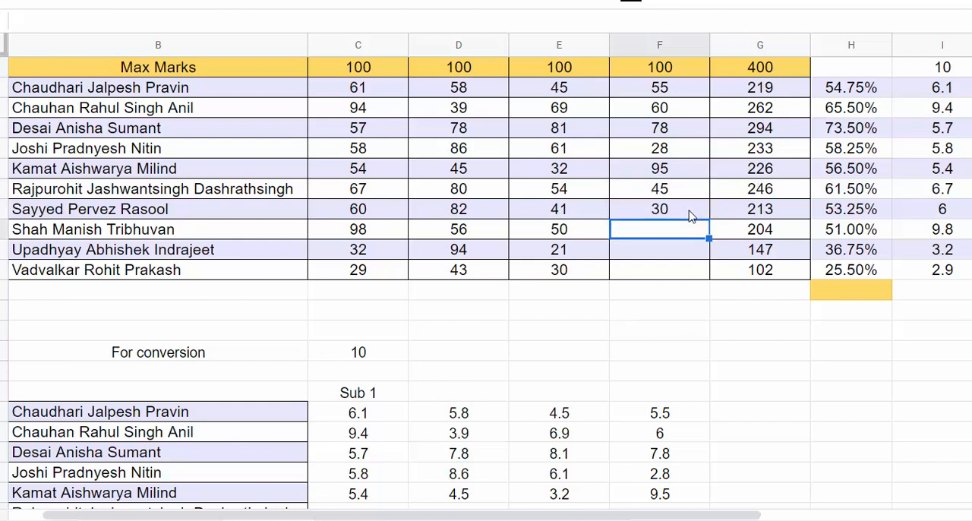
Step: Enter the Sub 4 marks 90, 46 and 57 for the last three students in F12:F14
{"action": "type", "text": "58"}
{"action": "key", "text": "Return"}
{"action": "key", "text": "Up"}
{"action": "type", "text": "90"}
{"action": "key", "text": "Return"}
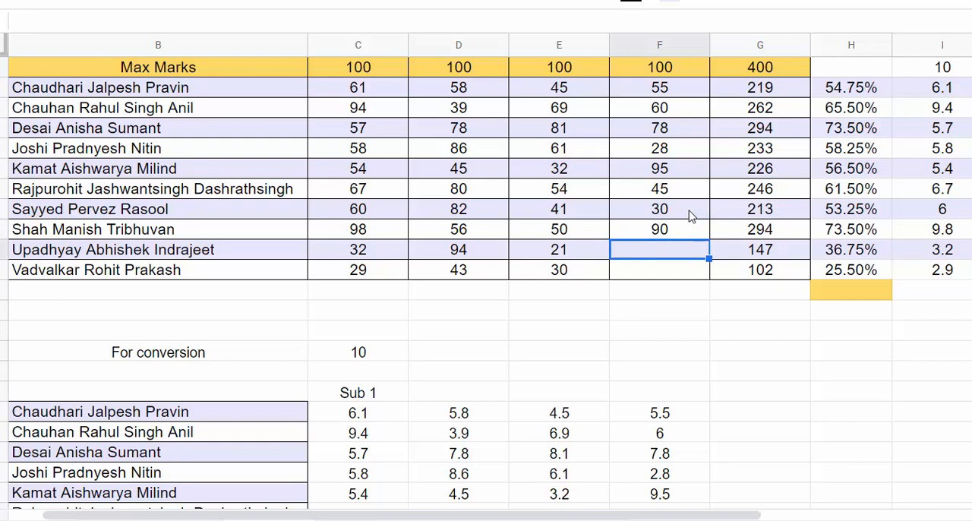
{"action": "type", "text": "46"}
{"action": "key", "text": "Return"}
{"action": "type", "text": "57"}
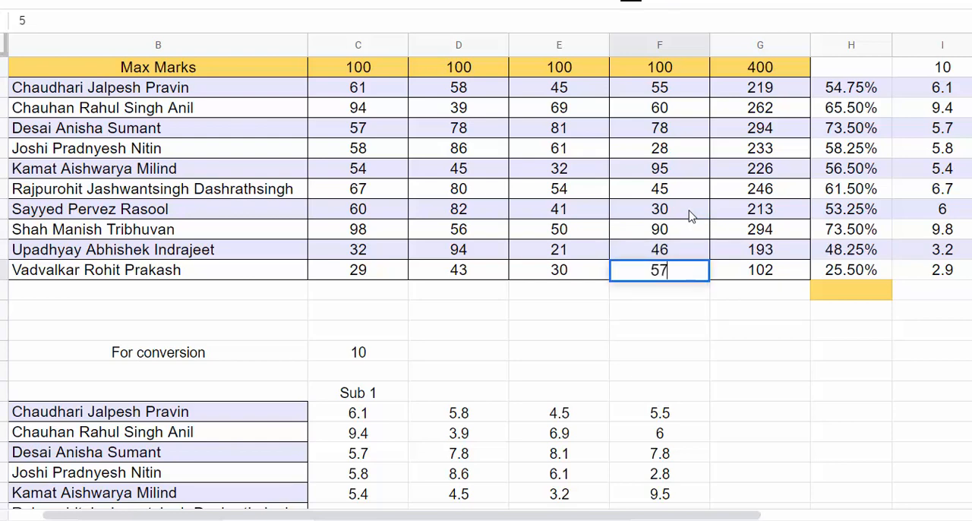
{"action": "key", "text": "Return"}
{"action": "scroll", "coordinate": [698, 251], "scroll_direction": "down", "scroll_amount": 3}
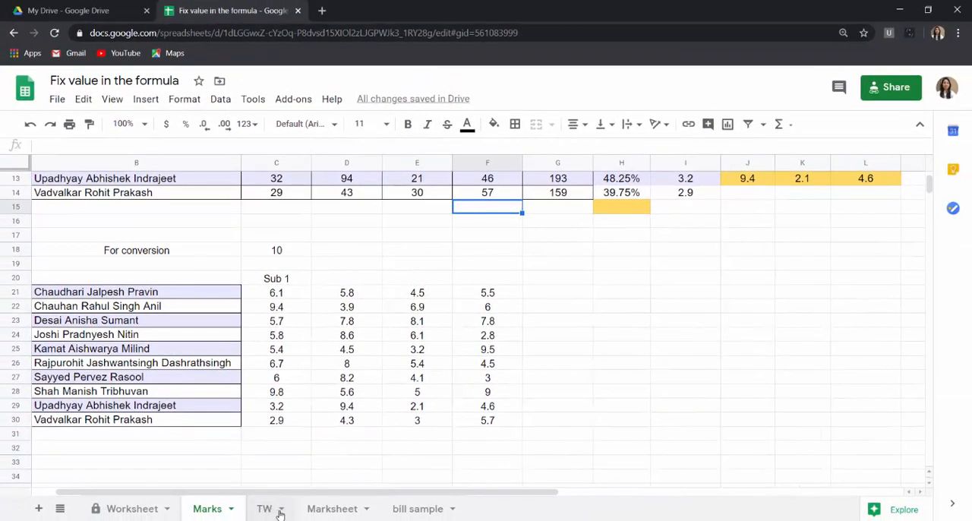
Step: Switch to the TW sheet
{"action": "left_click", "coordinate": [279, 513]}
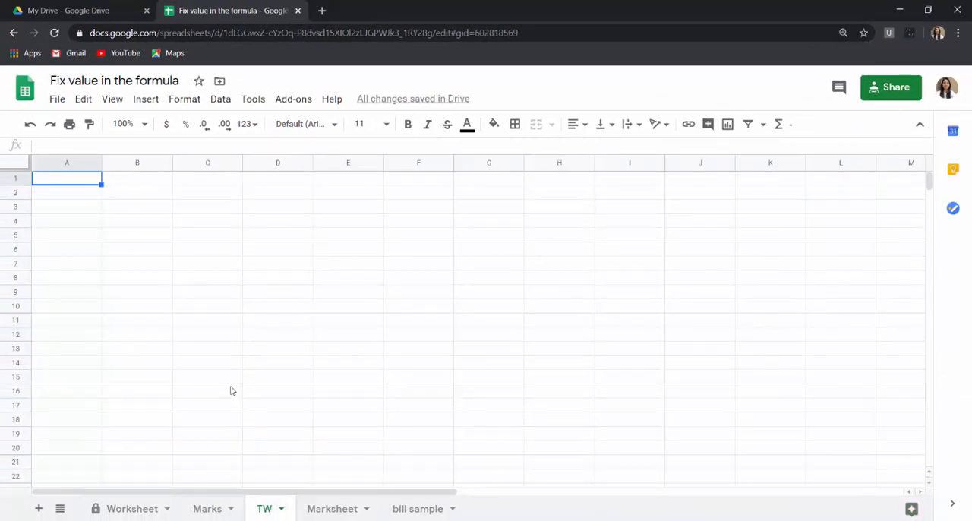